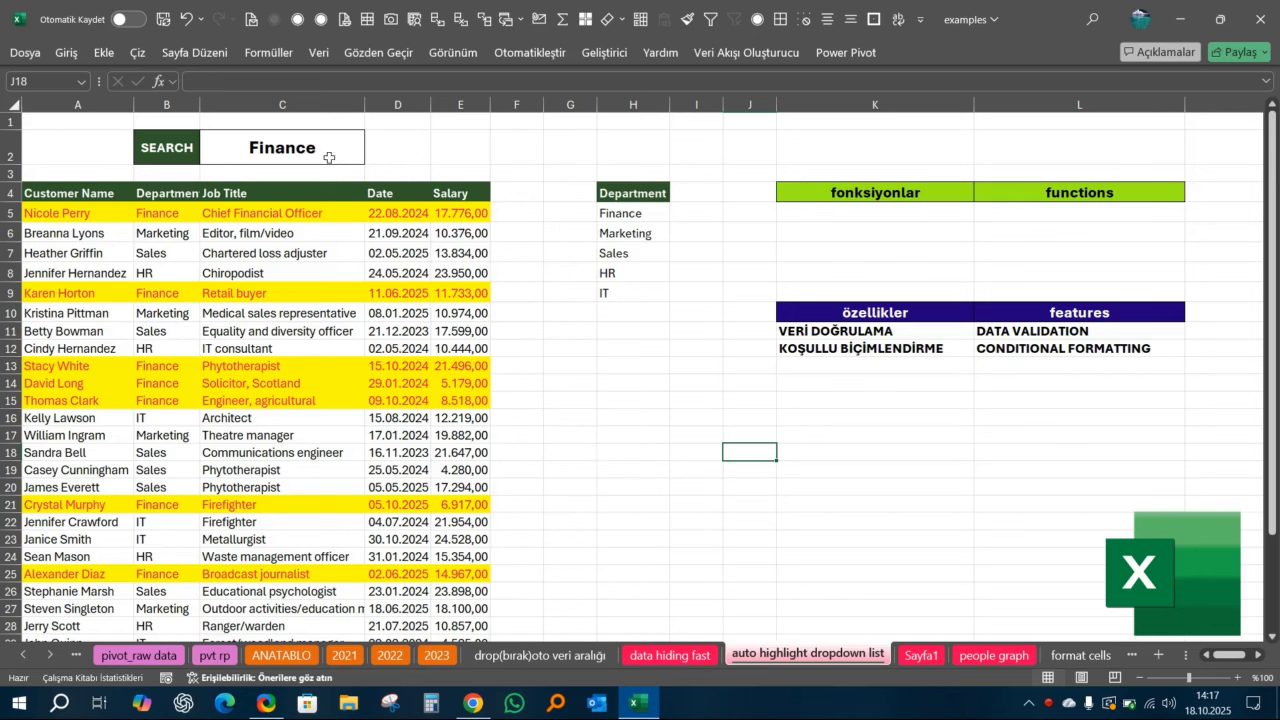
Choose HR from the department drop-down list in search cell C2.
{"action": "left_click", "coordinate": [329, 157]}
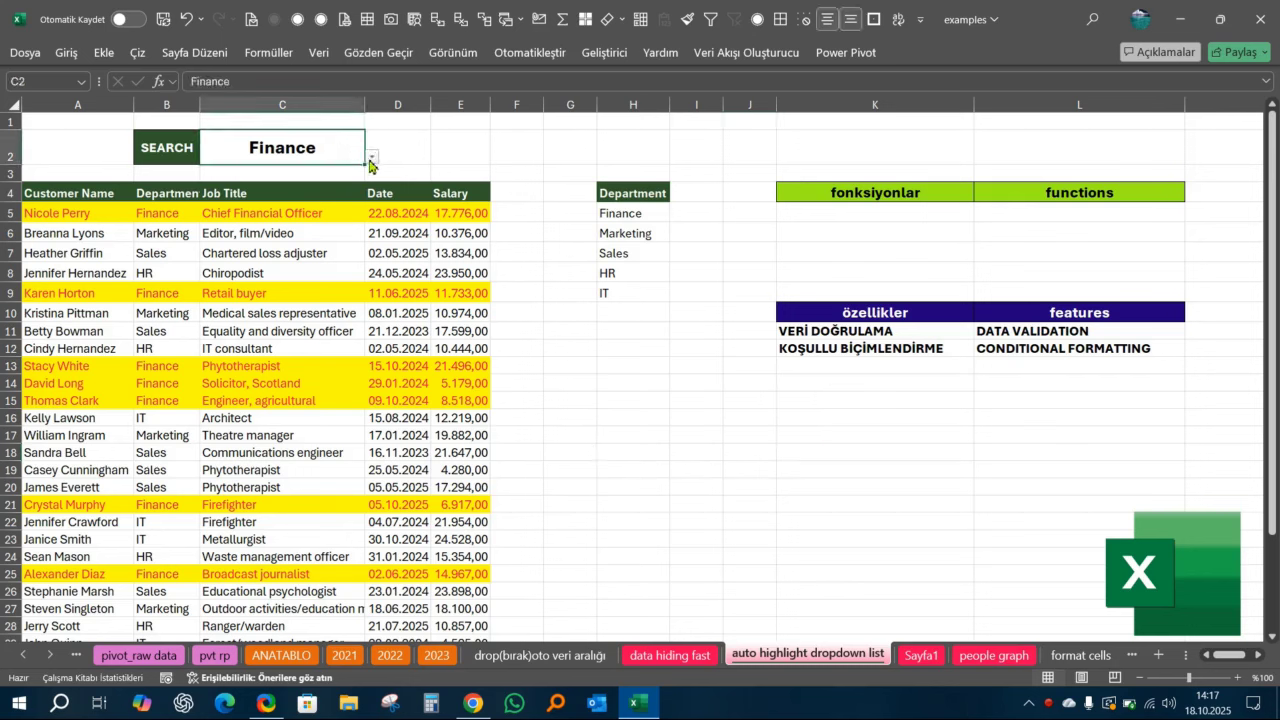
{"action": "left_click", "coordinate": [200, 227]}
{"action": "left_click", "coordinate": [287, 148]}
{"action": "left_click", "coordinate": [372, 157]}
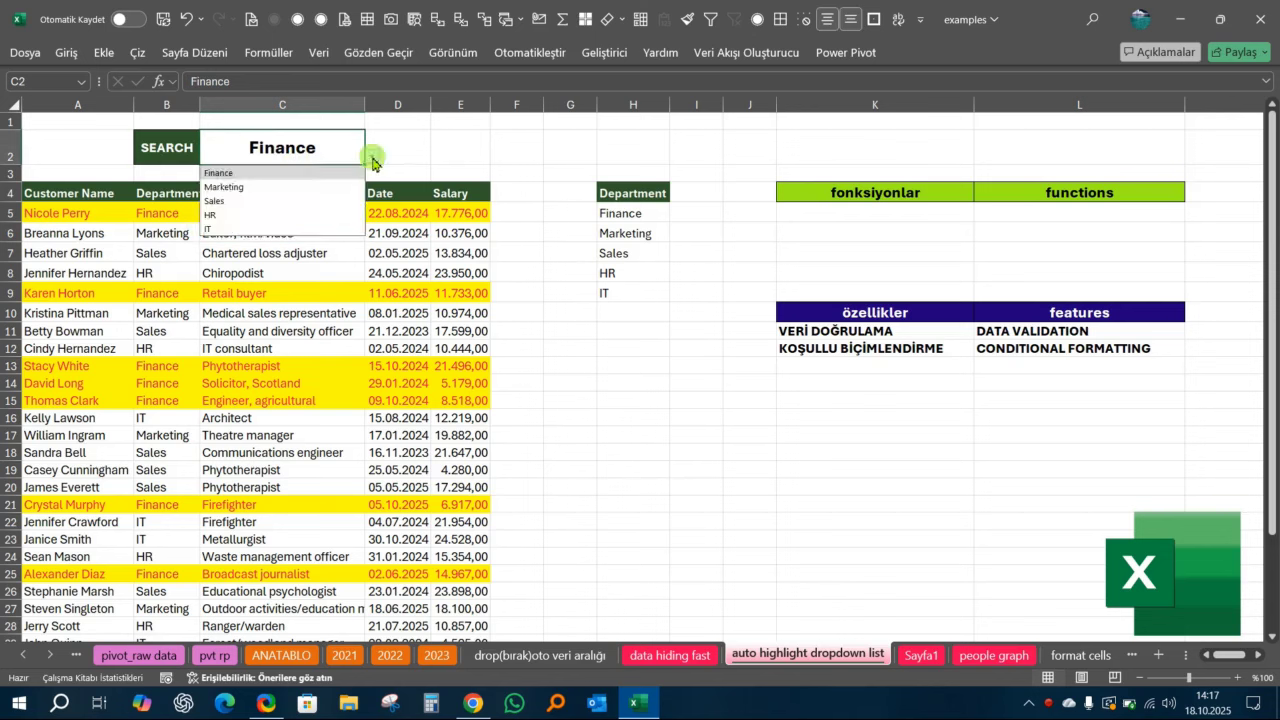
{"action": "left_click", "coordinate": [290, 215]}
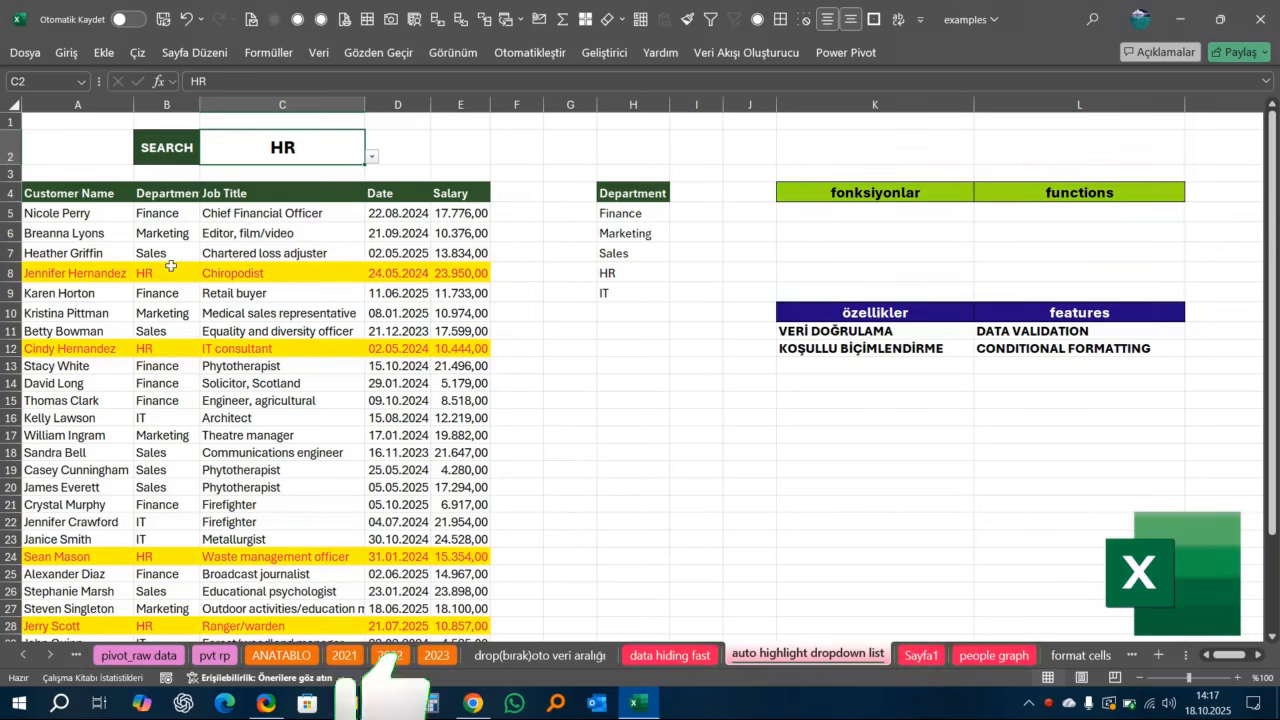
Examine which rows of the customer table are highlighted for the HR department.
{"action": "left_click_drag", "start_coordinate": [166, 193], "coordinate": [172, 436]}
{"action": "left_click_drag", "start_coordinate": [100, 273], "coordinate": [447, 275]}
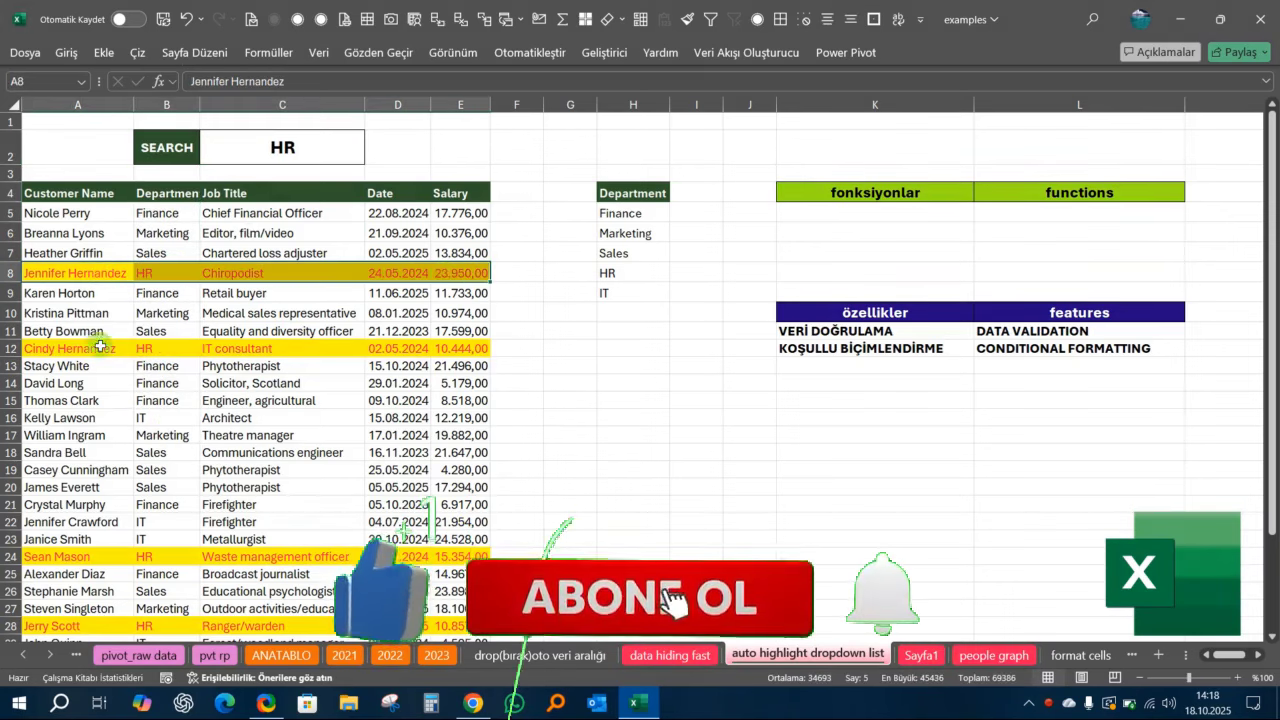
{"action": "left_click_drag", "start_coordinate": [66, 348], "coordinate": [460, 348]}
{"action": "left_click", "coordinate": [342, 413]}
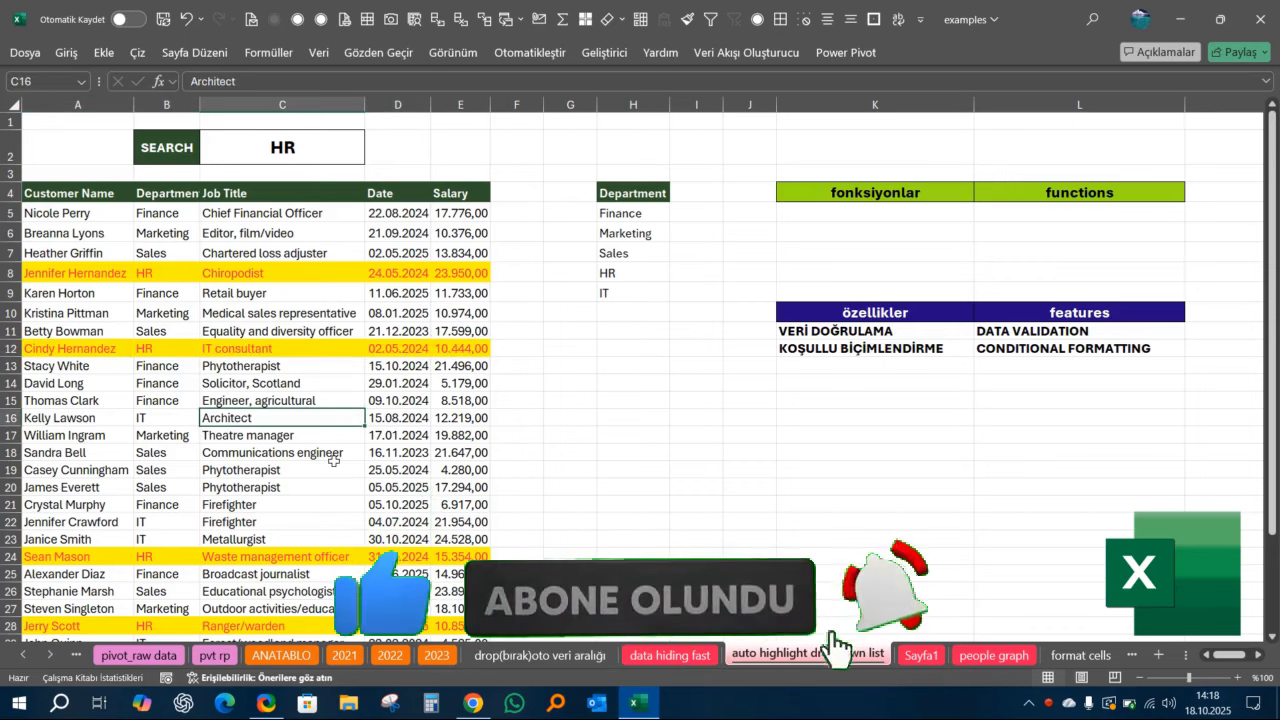
{"action": "left_click", "coordinate": [335, 399]}
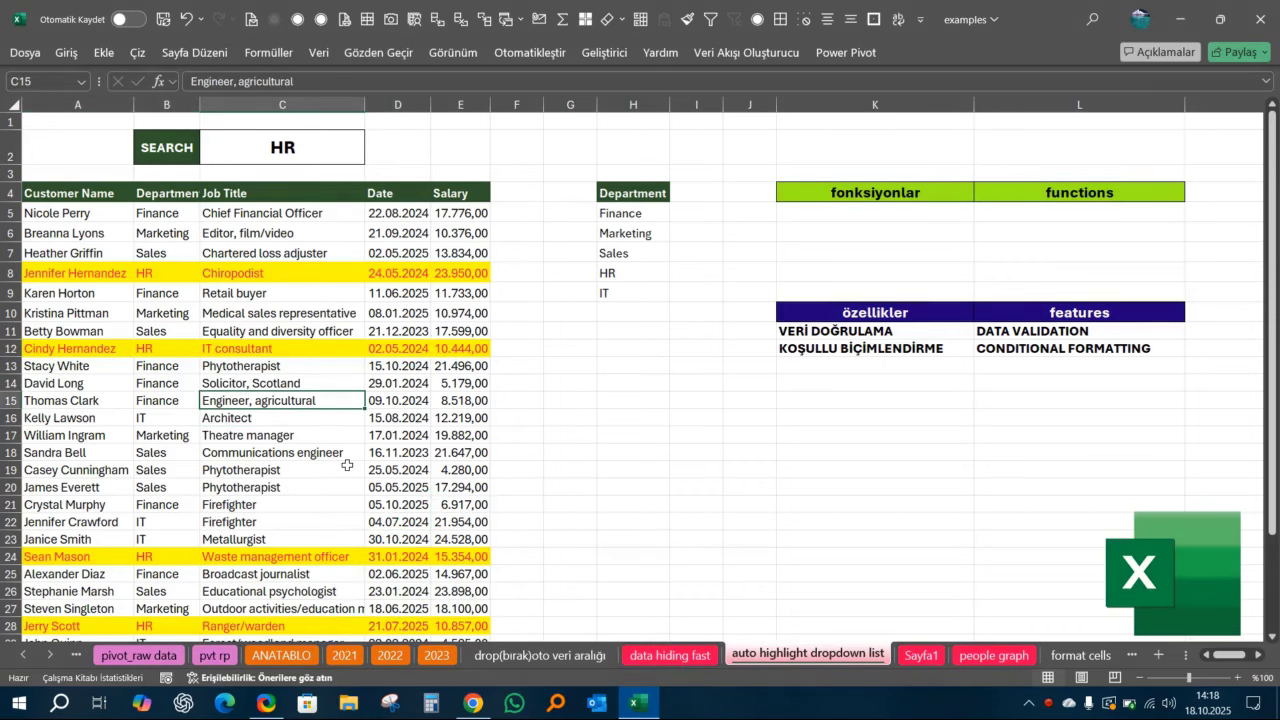
{"action": "scroll", "coordinate": [317, 459], "scroll_direction": "down", "scroll_amount": 2}
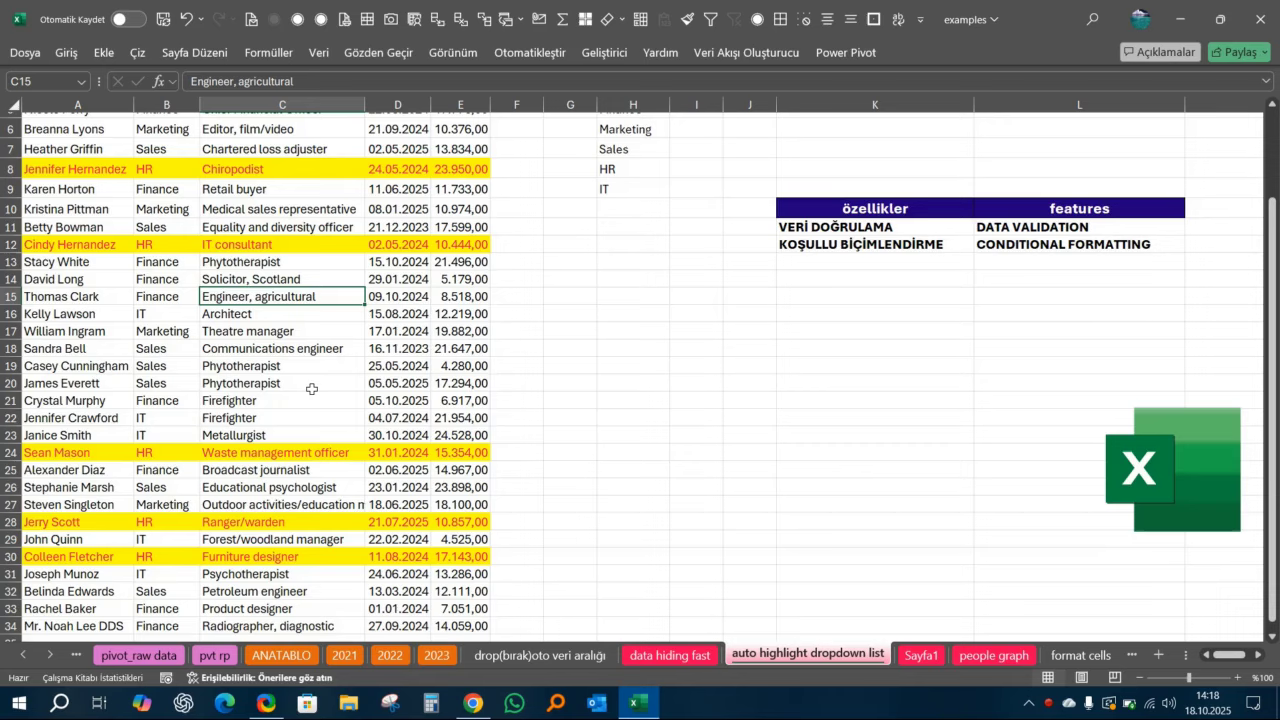
{"action": "scroll", "coordinate": [312, 389], "scroll_direction": "up", "scroll_amount": 2}
Choose IT from the drop-down list in search cell C2 and review the highlighted rows in the table.
{"action": "left_click", "coordinate": [310, 155]}
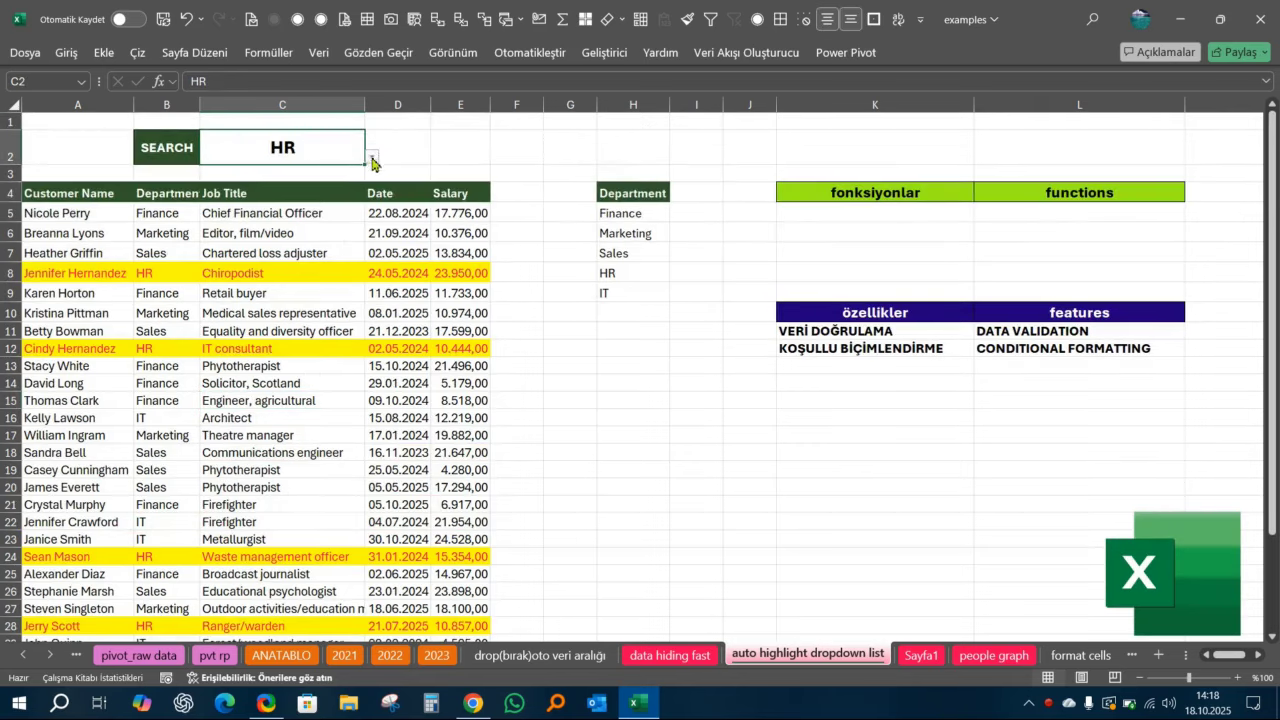
{"action": "left_click", "coordinate": [371, 157]}
{"action": "left_click", "coordinate": [258, 222]}
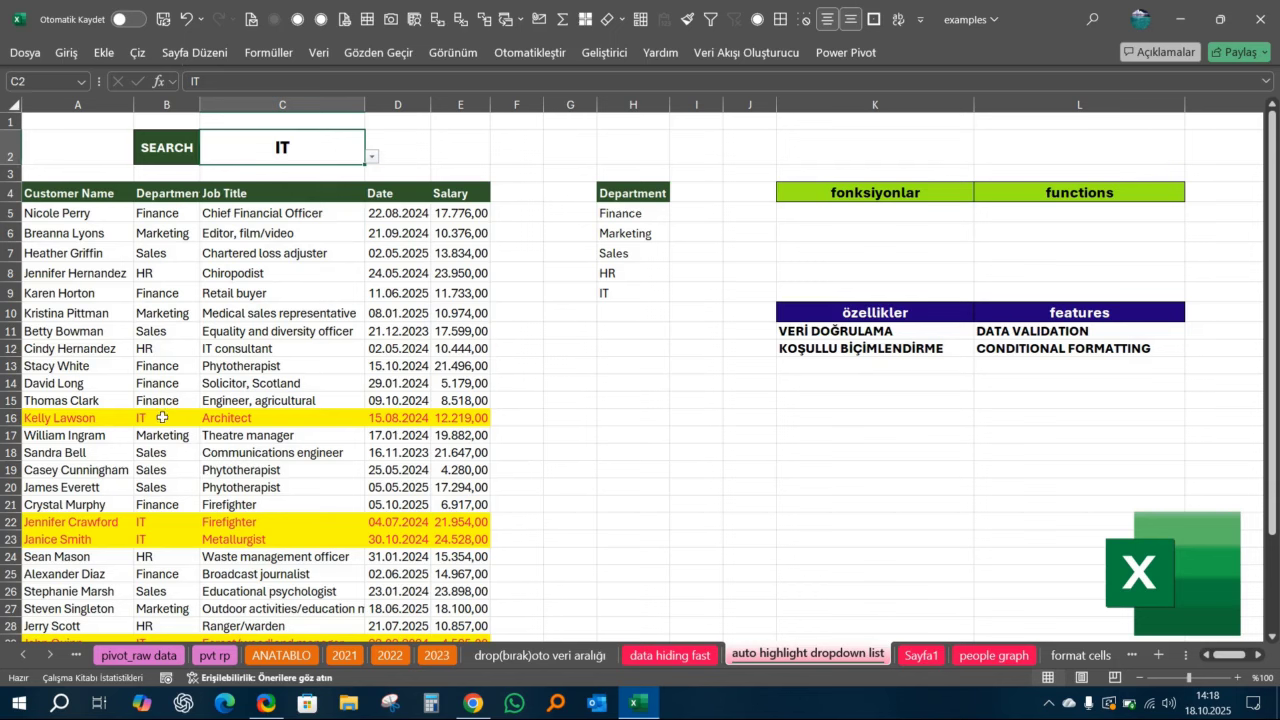
{"action": "mouse_move", "coordinate": [86, 418]}
{"action": "left_mouse_down"}
{"action": "mouse_move", "coordinate": [458, 422]}
{"action": "mouse_move", "coordinate": [103, 437]}
{"action": "left_mouse_up"}
{"action": "scroll", "coordinate": [103, 437], "scroll_direction": "down", "scroll_amount": 3}
{"action": "scroll", "coordinate": [157, 408], "scroll_direction": "up", "scroll_amount": 3}
{"action": "left_click", "coordinate": [420, 365]}
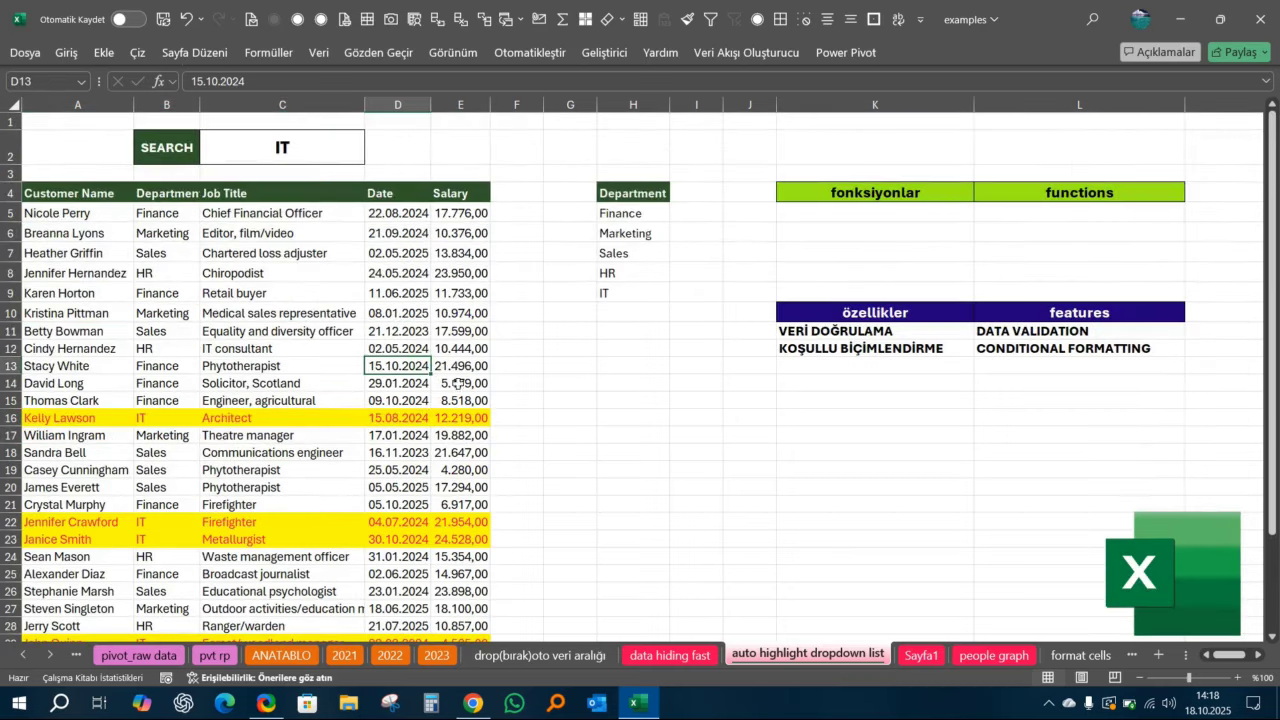
Review the data validation and conditional formatting entries in the features list.
{"action": "left_click", "coordinate": [866, 330]}
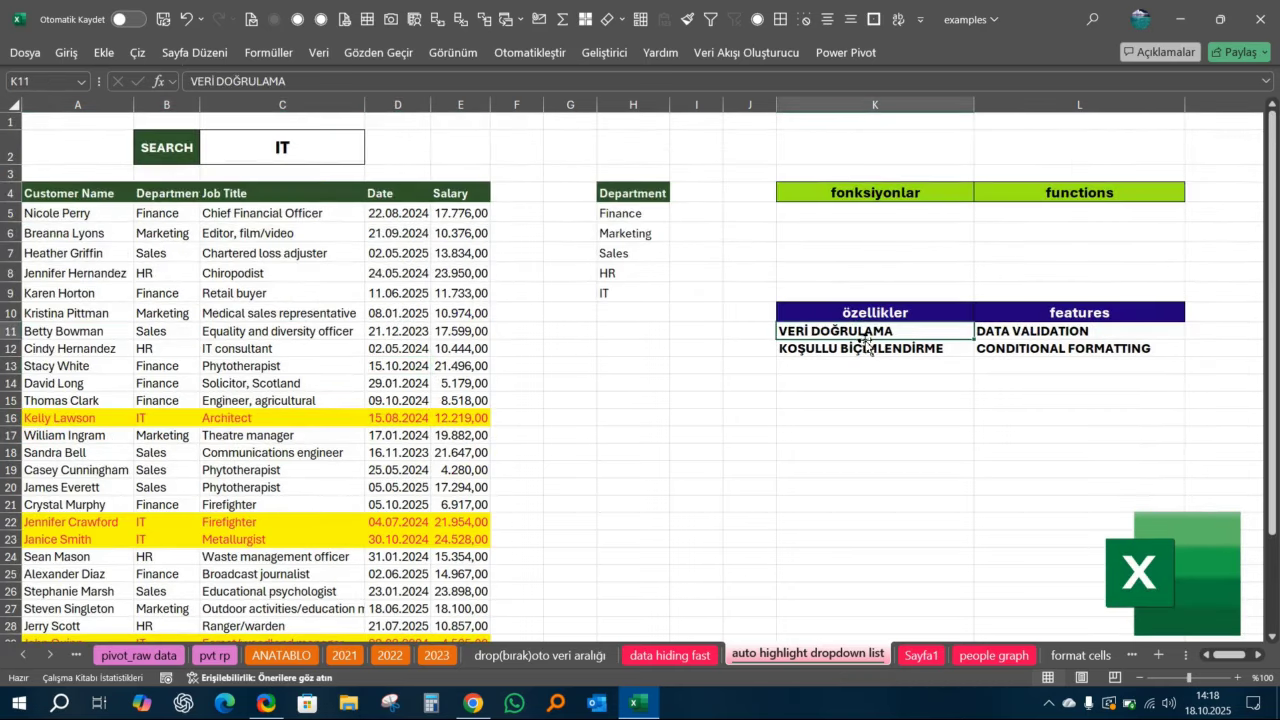
{"action": "left_click", "coordinate": [877, 350]}
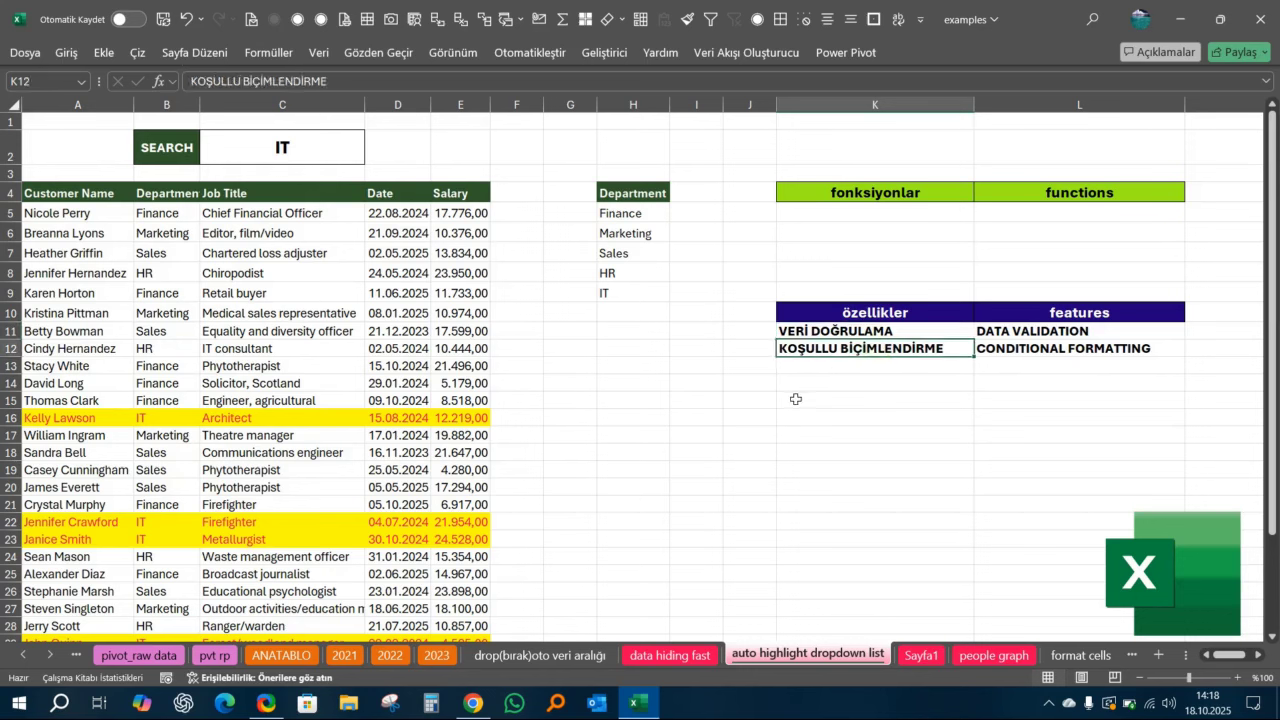
{"action": "left_click", "coordinate": [796, 400]}
{"action": "left_click", "coordinate": [714, 364]}
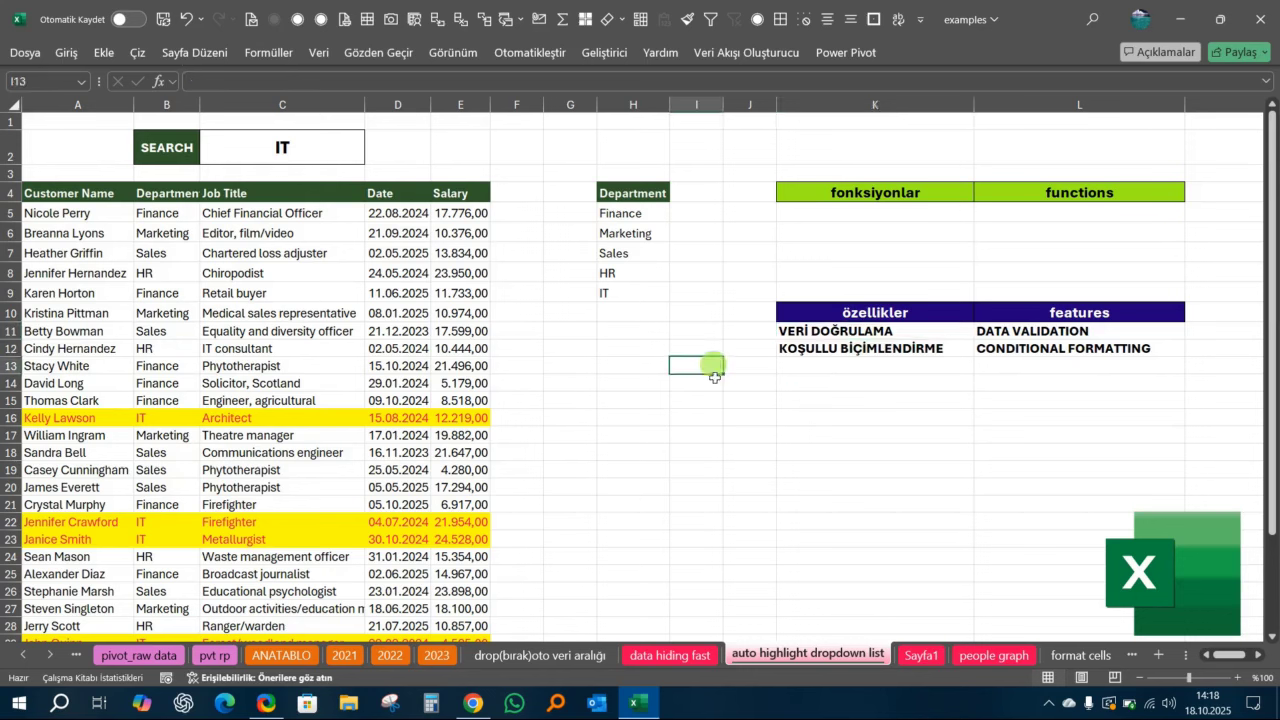
Switch to the Sayfa1 sheet and clear the contents of cell C2.
{"action": "left_click", "coordinate": [921, 655]}
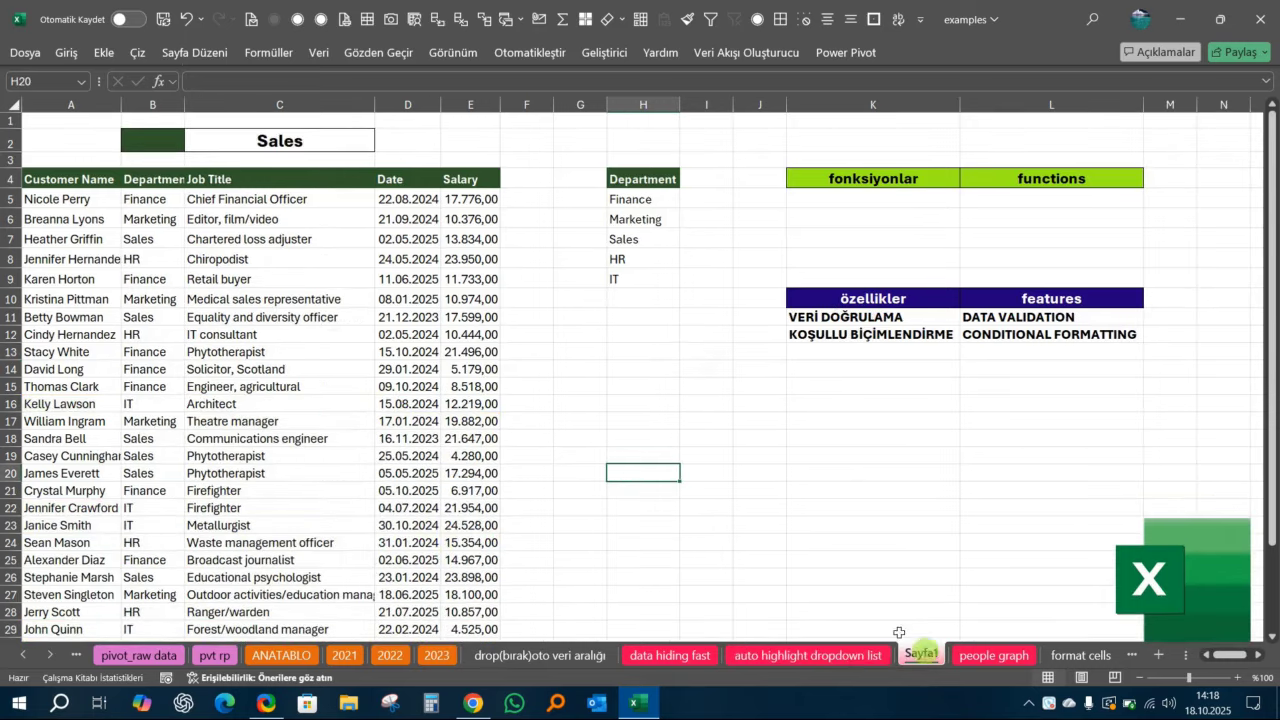
{"action": "left_click", "coordinate": [600, 336]}
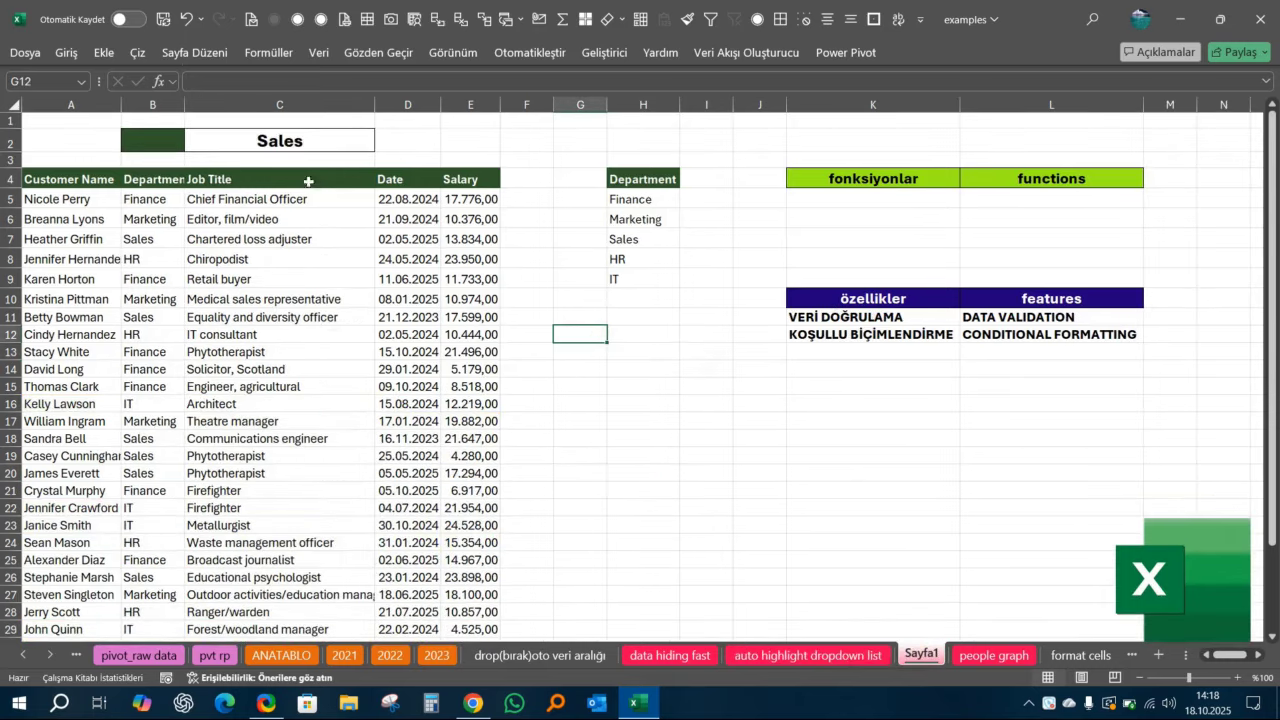
{"action": "left_click", "coordinate": [299, 140]}
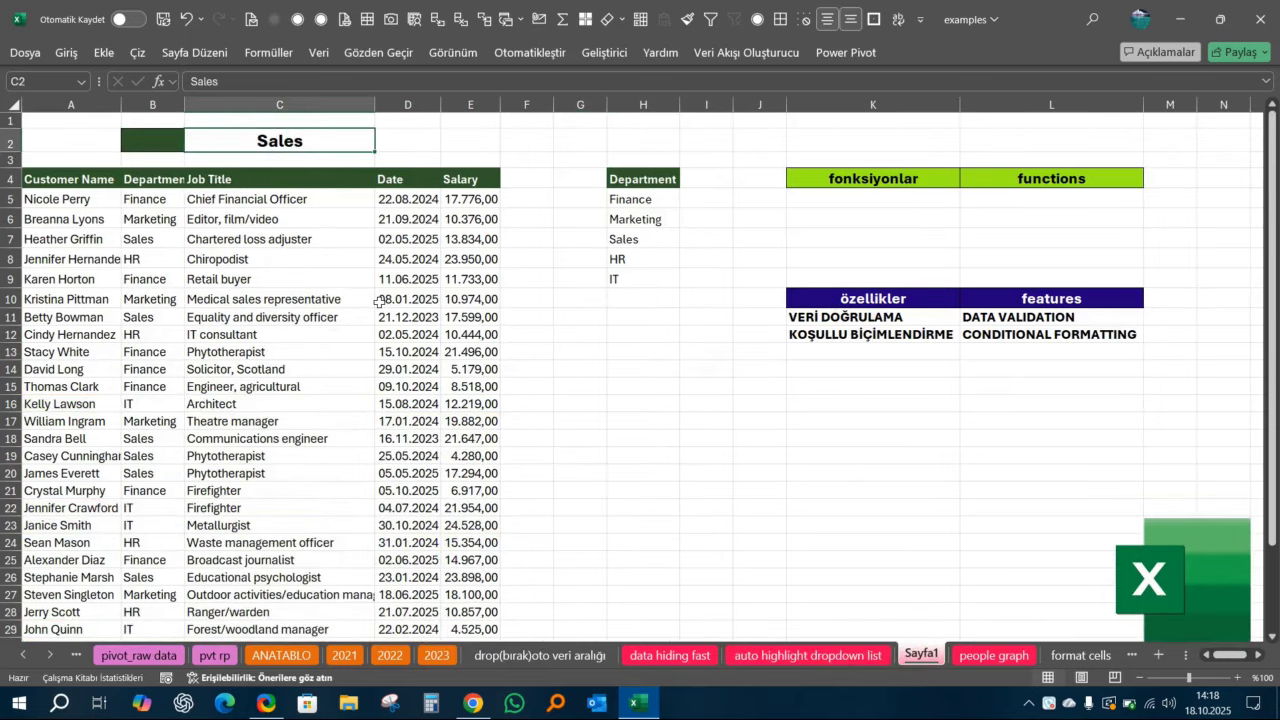
{"action": "key", "text": "Delete"}
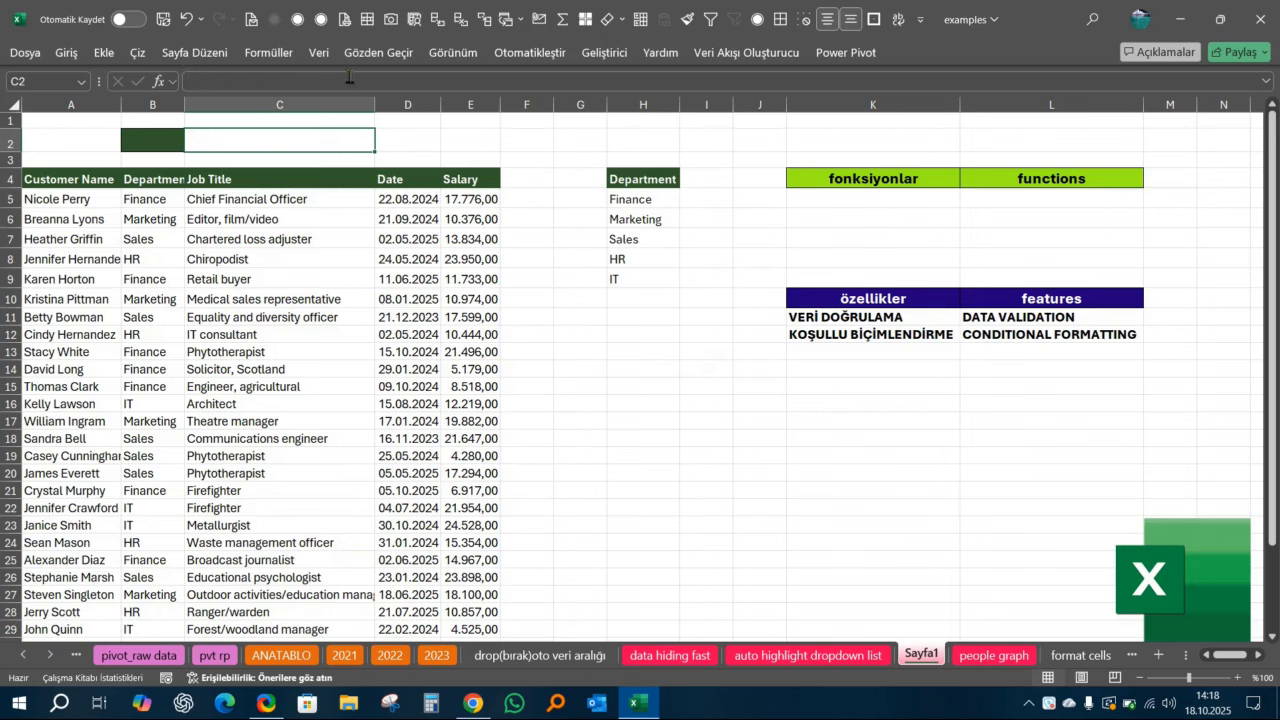
Add list-type data validation to cell C2, using the department names in =$H$5:$H$9 as the source.
{"action": "left_click", "coordinate": [319, 53]}
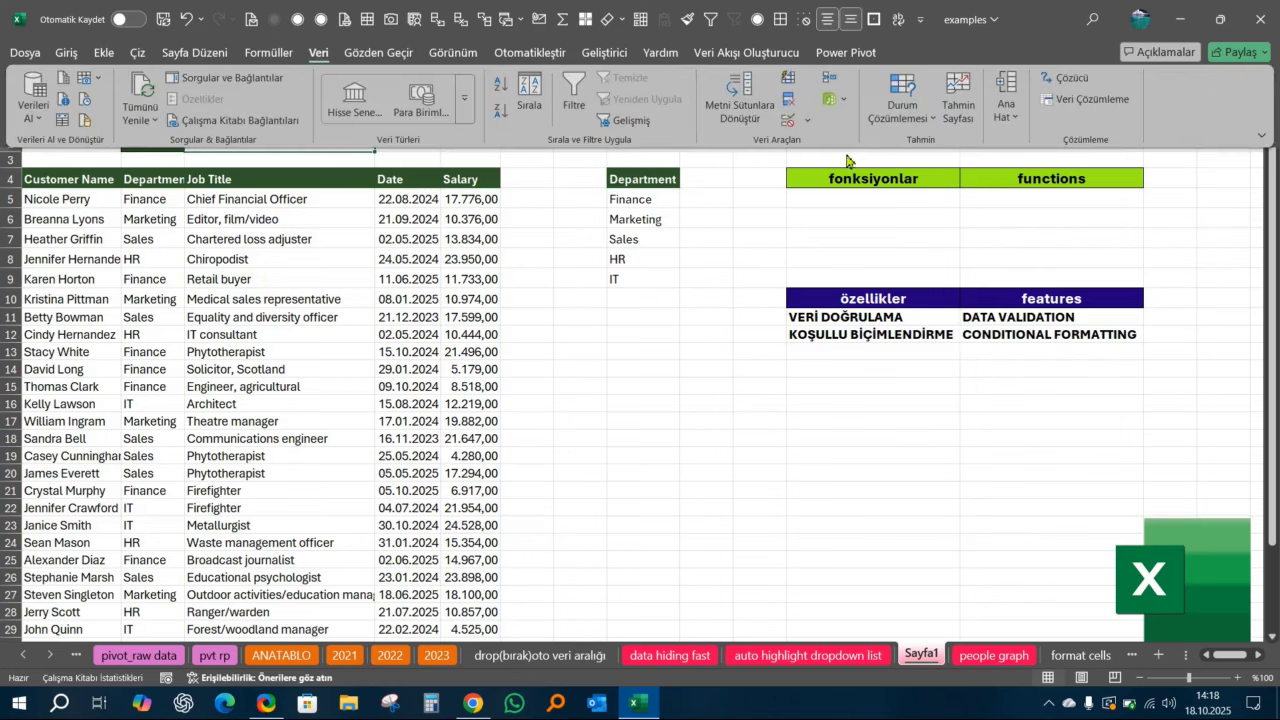
{"action": "left_click", "coordinate": [808, 120]}
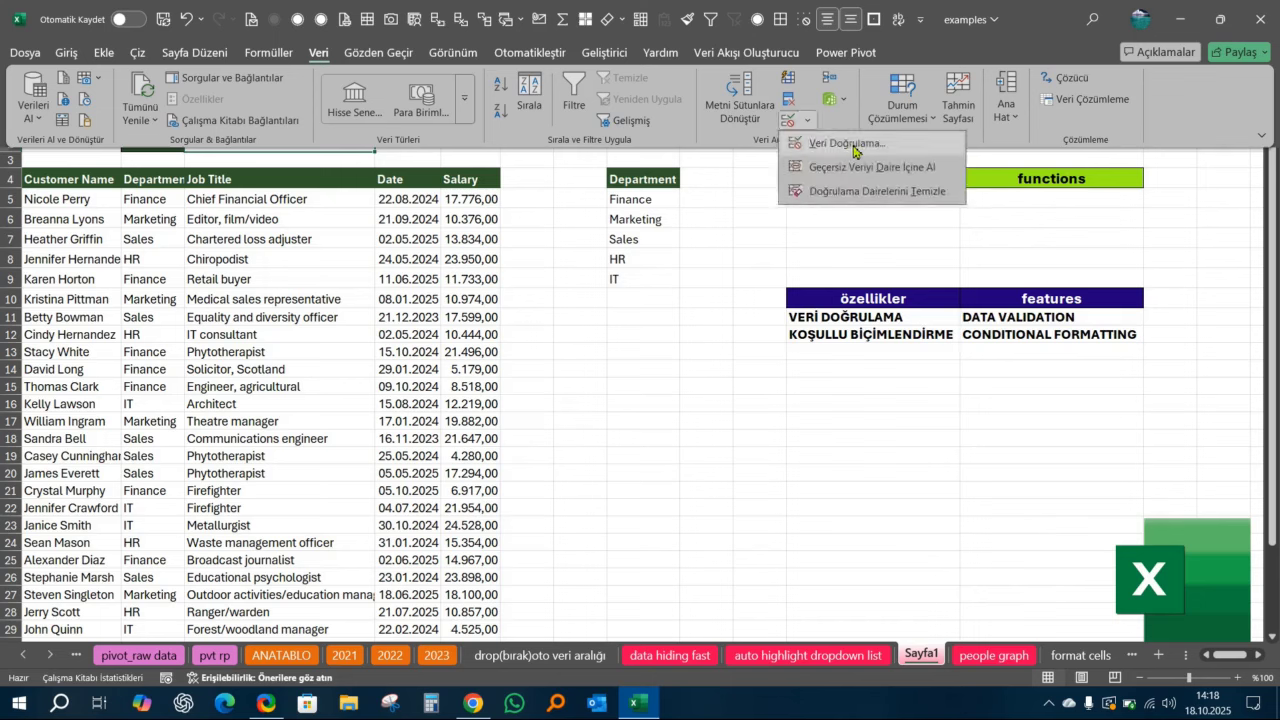
{"action": "left_click", "coordinate": [840, 140]}
{"action": "left_click", "coordinate": [562, 342]}
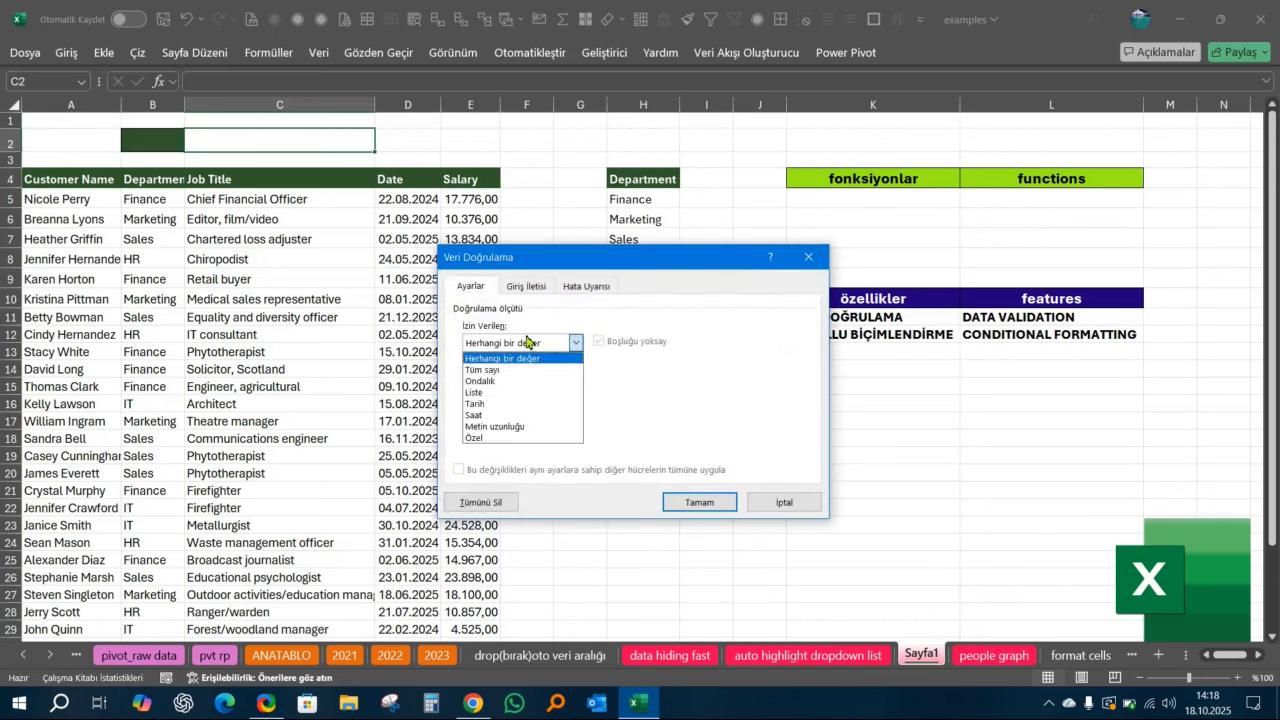
{"action": "left_click", "coordinate": [490, 393]}
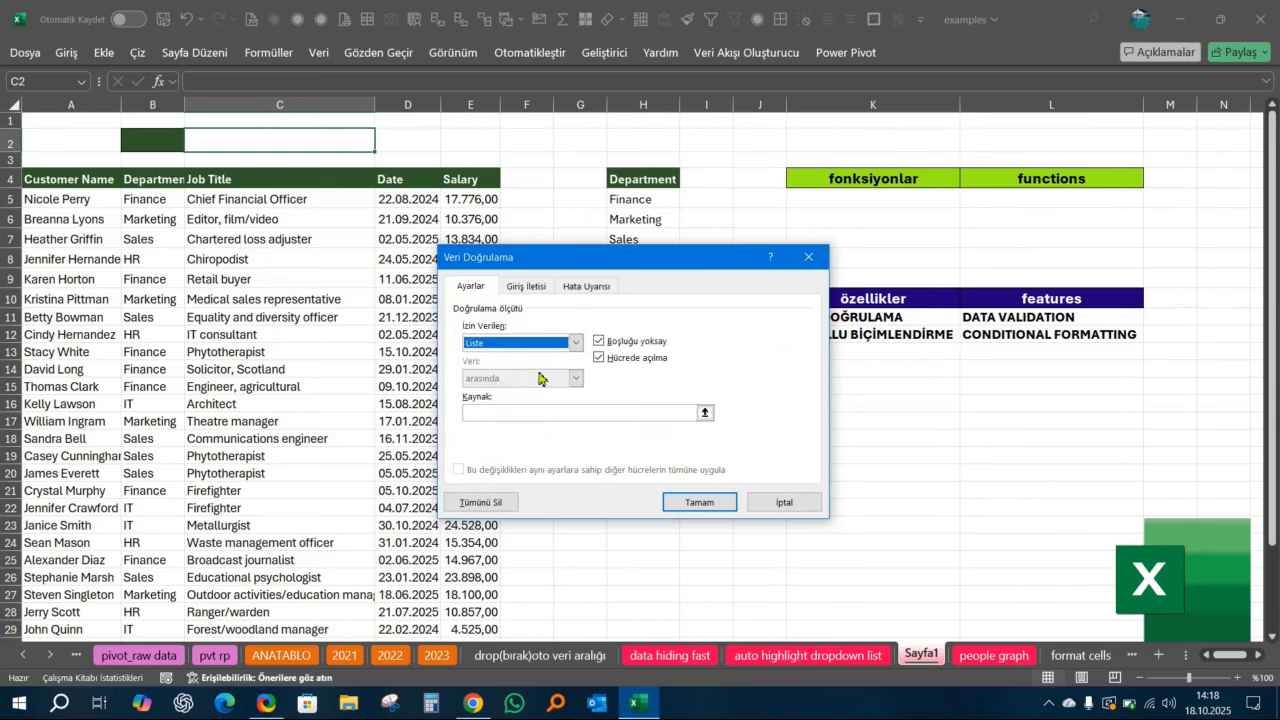
{"action": "left_click", "coordinate": [565, 413]}
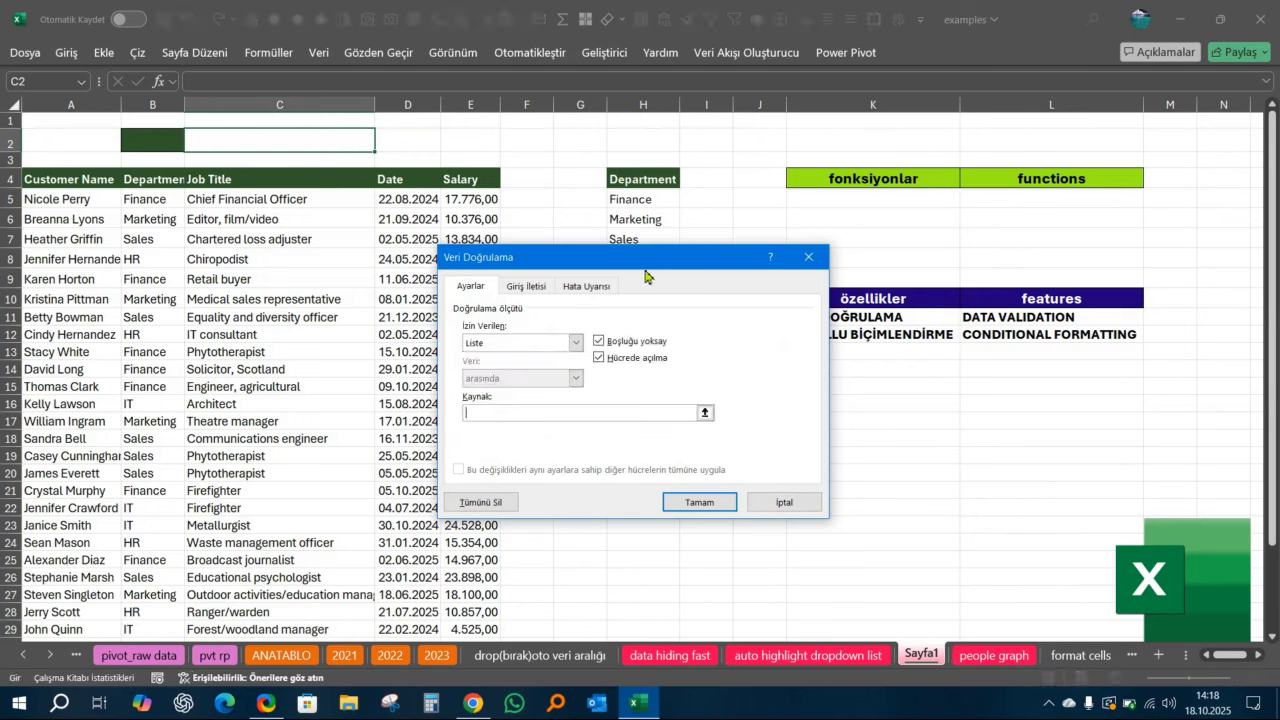
{"action": "left_click_drag", "start_coordinate": [647, 267], "coordinate": [647, 487]}
{"action": "left_click_drag", "start_coordinate": [640, 199], "coordinate": [646, 292]}
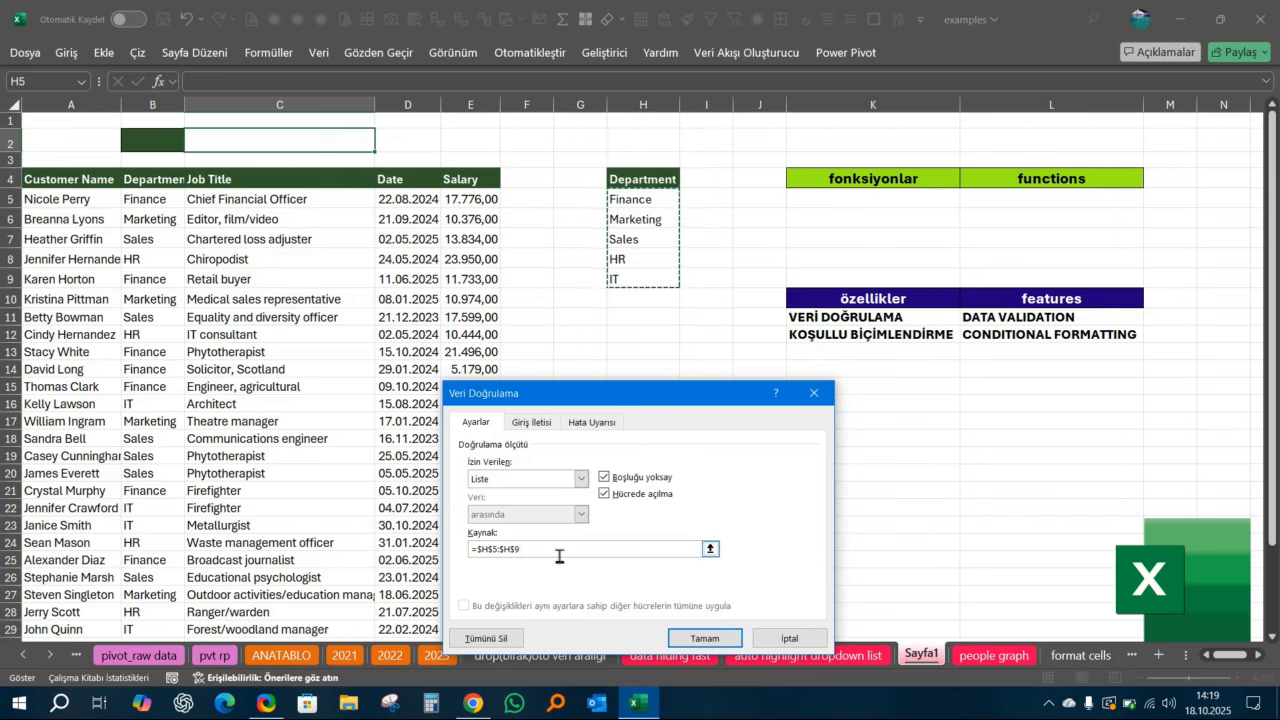
{"action": "left_click", "coordinate": [716, 641]}
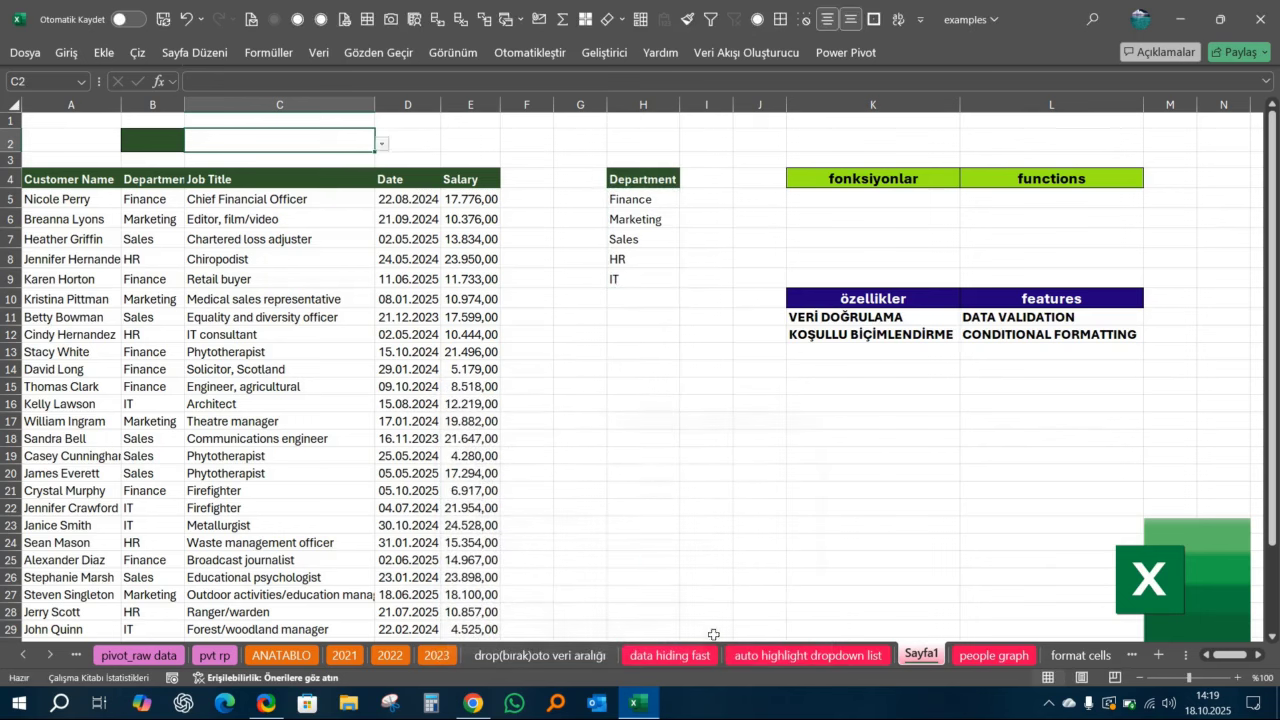
Check the options in C2's new drop-down list against the Department column without choosing one.
{"action": "left_click", "coordinate": [381, 144]}
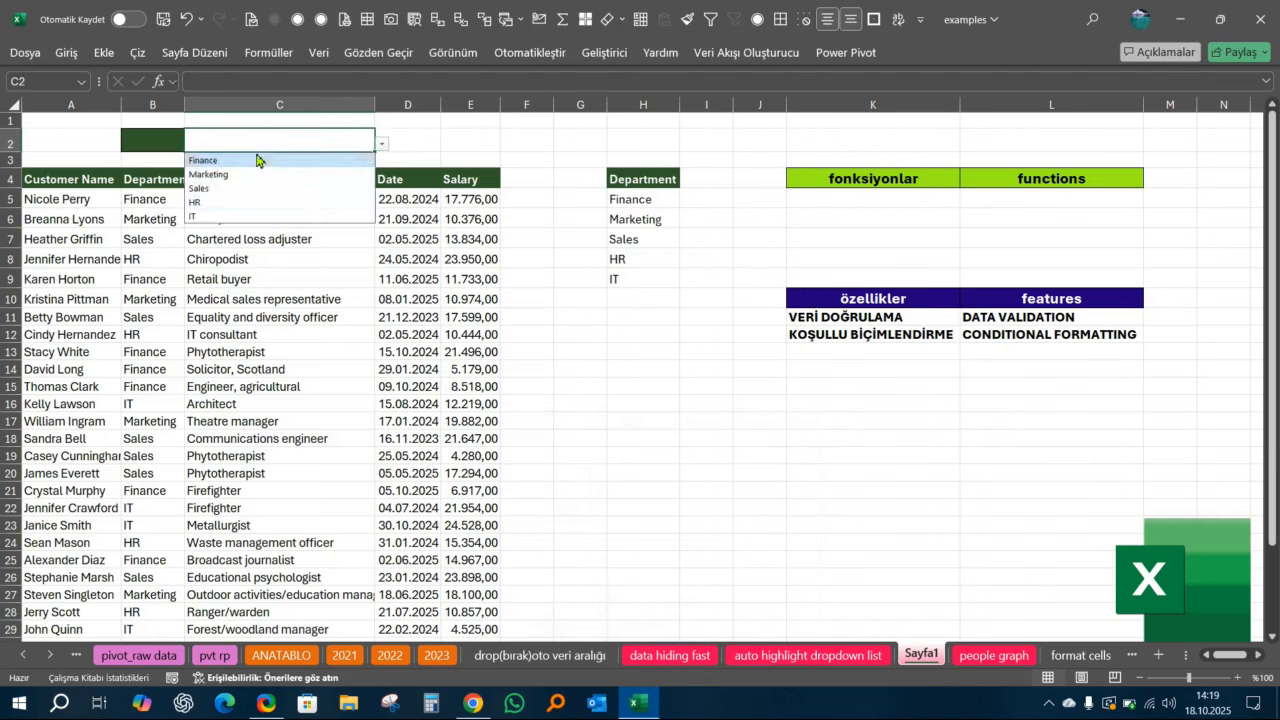
{"action": "left_click", "coordinate": [652, 219]}
{"action": "left_click", "coordinate": [669, 328]}
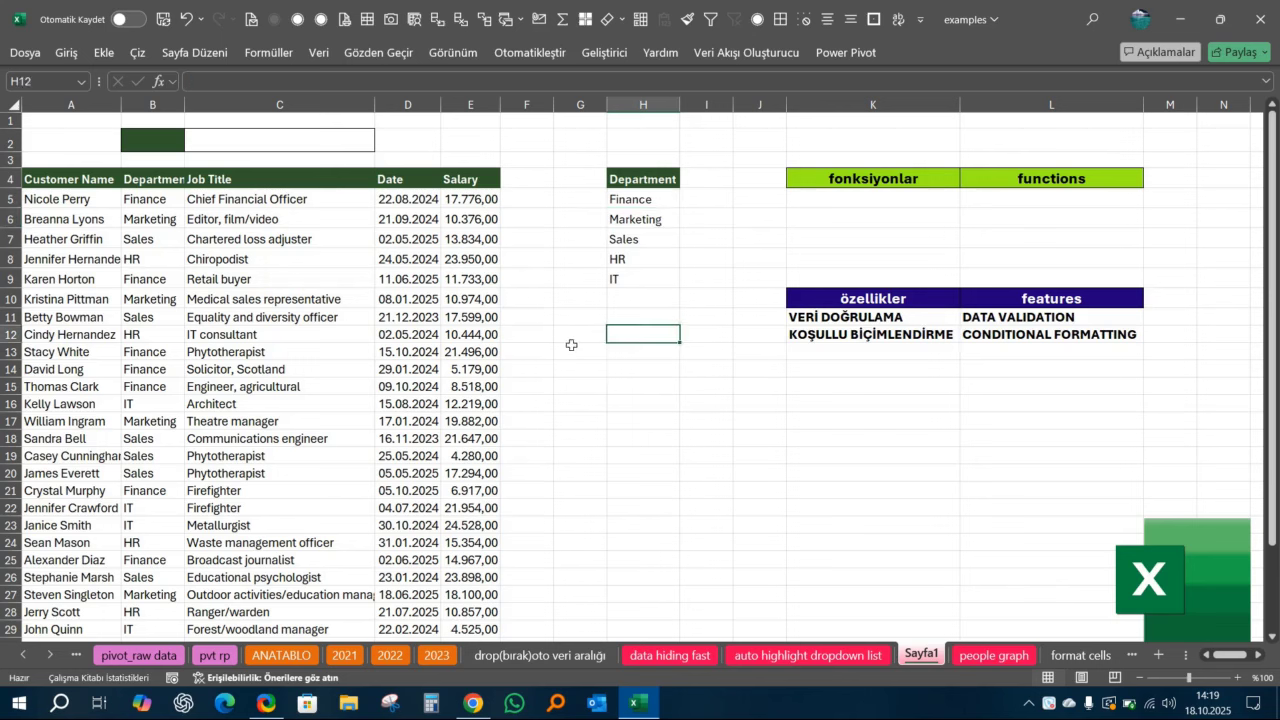
Start a new conditional formatting rule for table data A5:E34 that uses a formula to determine which cells to format.
{"action": "left_click", "coordinate": [90, 205]}
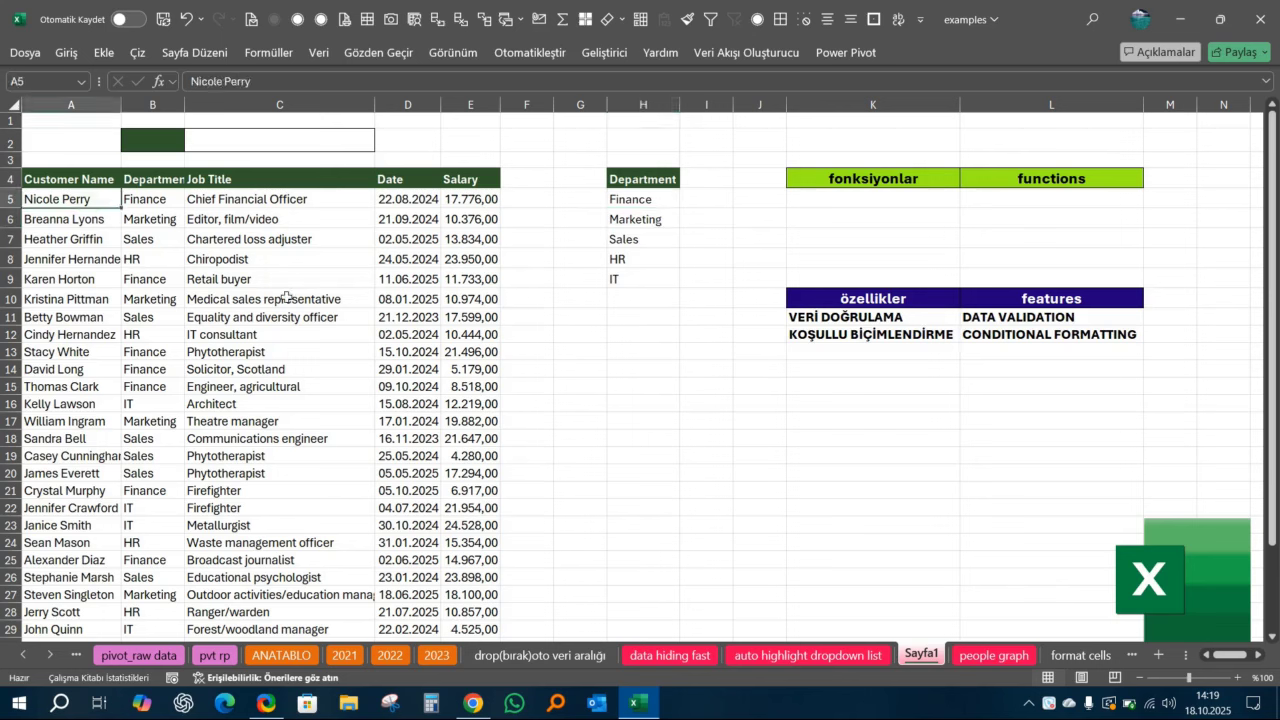
{"action": "key", "text": "ctrl+shift+Right"}
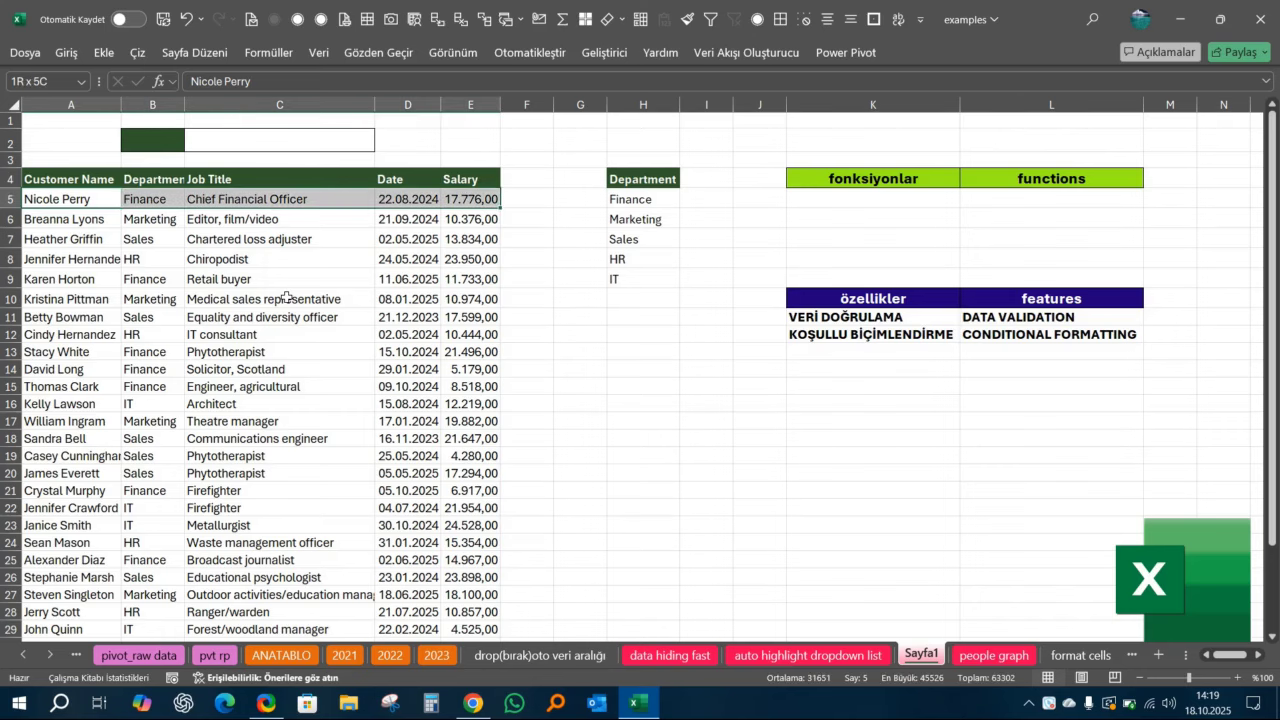
{"action": "key", "text": "ctrl+shift+Down"}
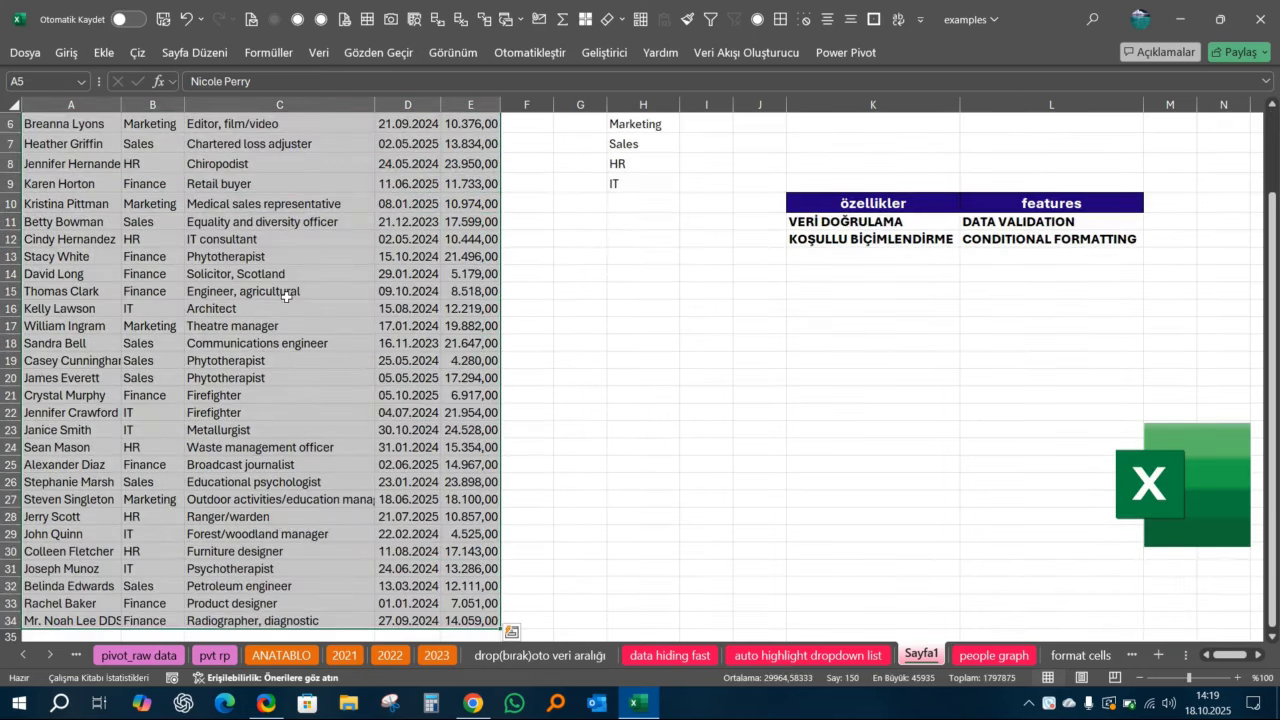
{"action": "scroll", "coordinate": [286, 296], "scroll_direction": "up", "scroll_amount": 2}
{"action": "left_click", "coordinate": [66, 52]}
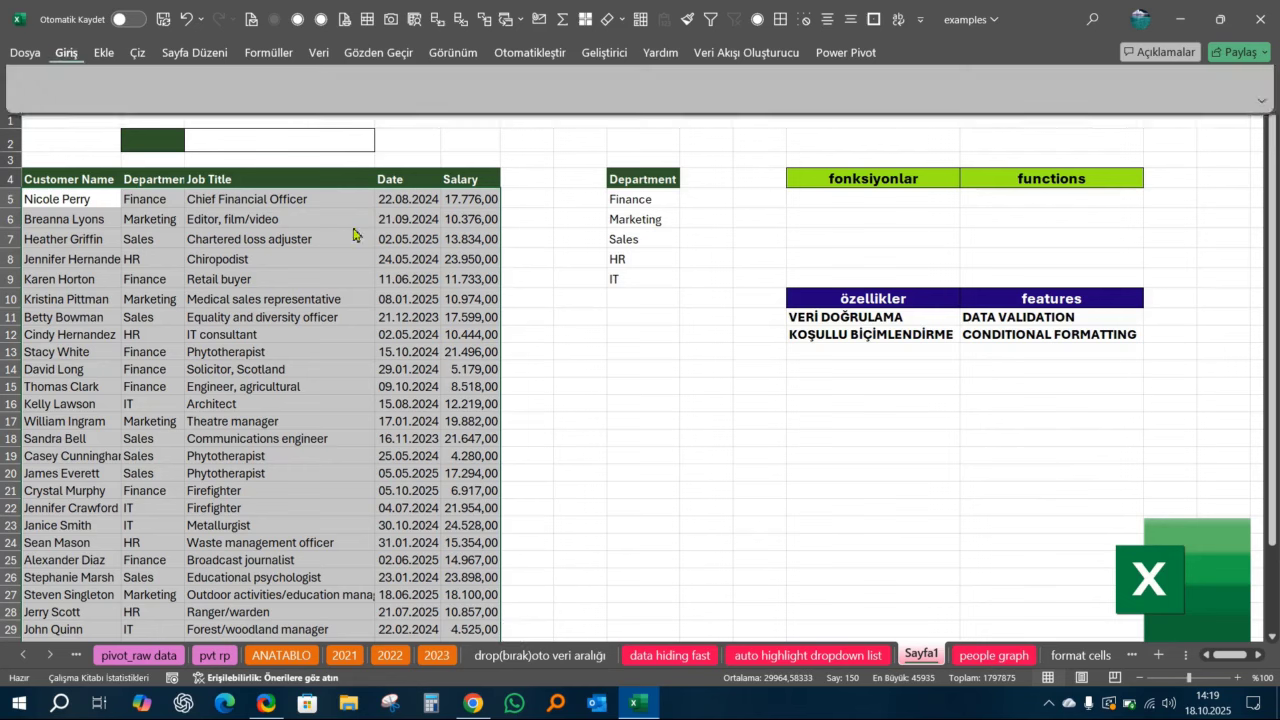
{"action": "left_click", "coordinate": [725, 79]}
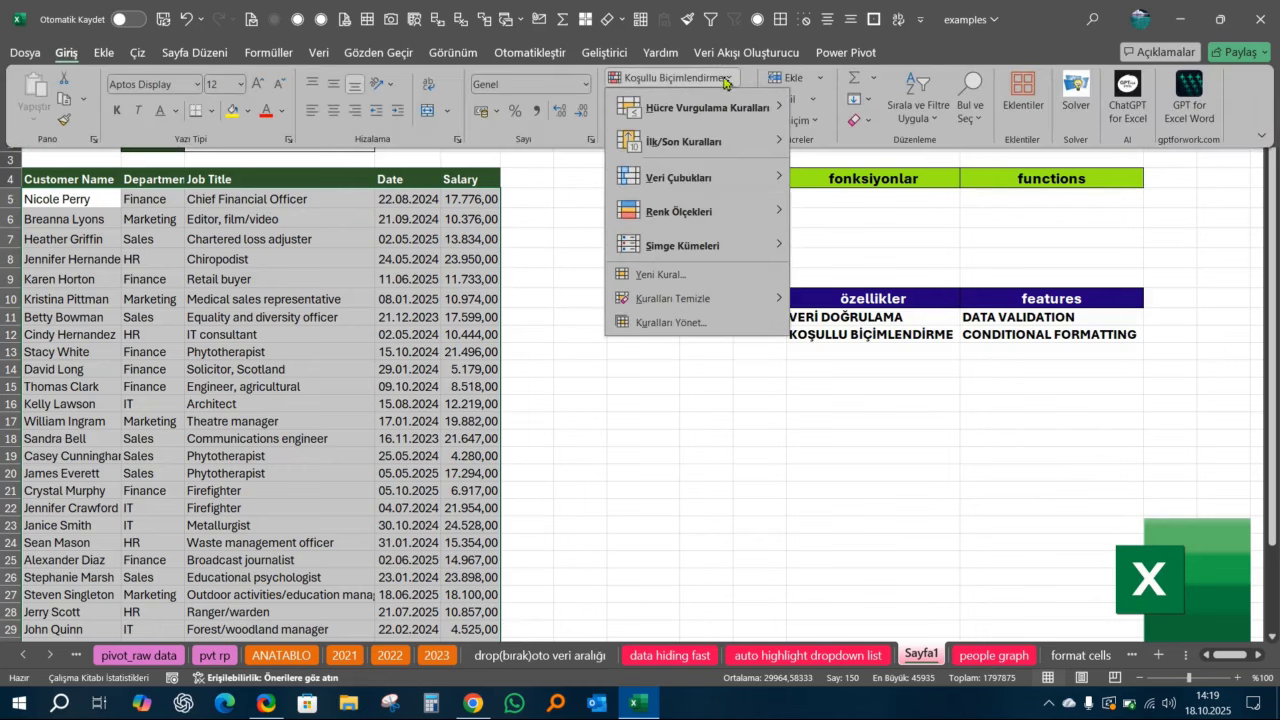
{"action": "left_click", "coordinate": [698, 283]}
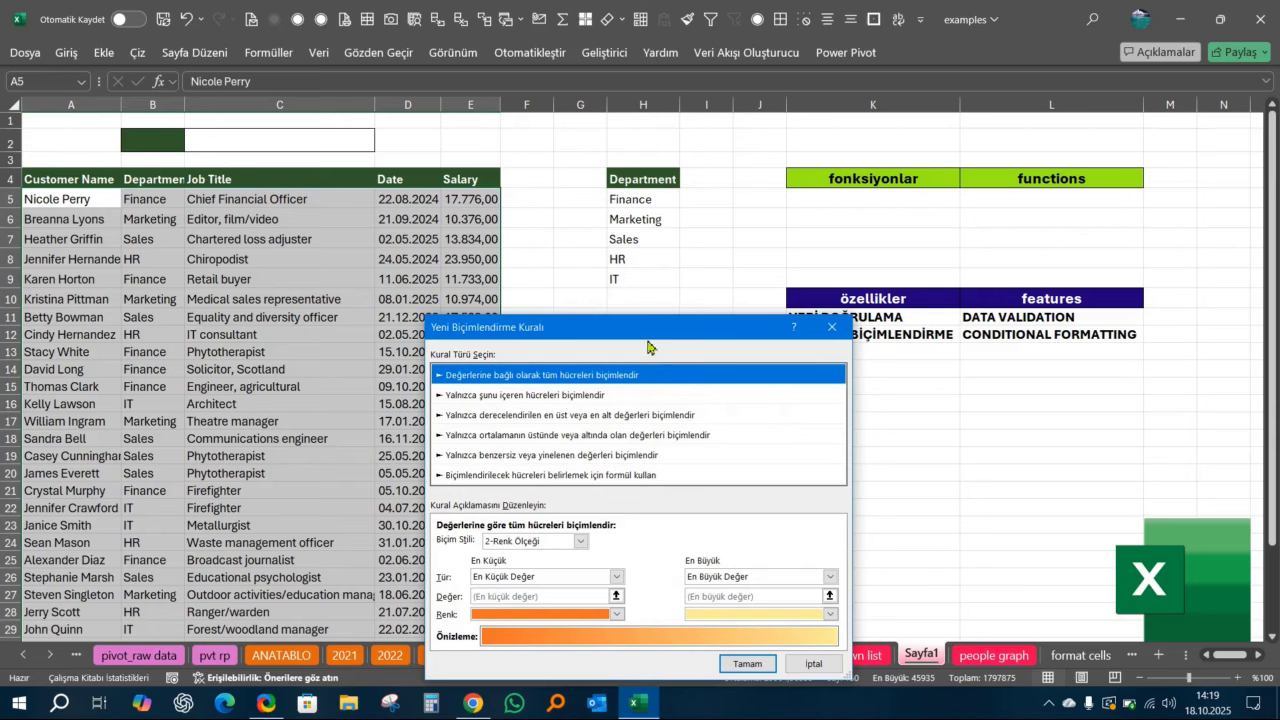
{"action": "left_click_drag", "start_coordinate": [652, 335], "coordinate": [572, 192]}
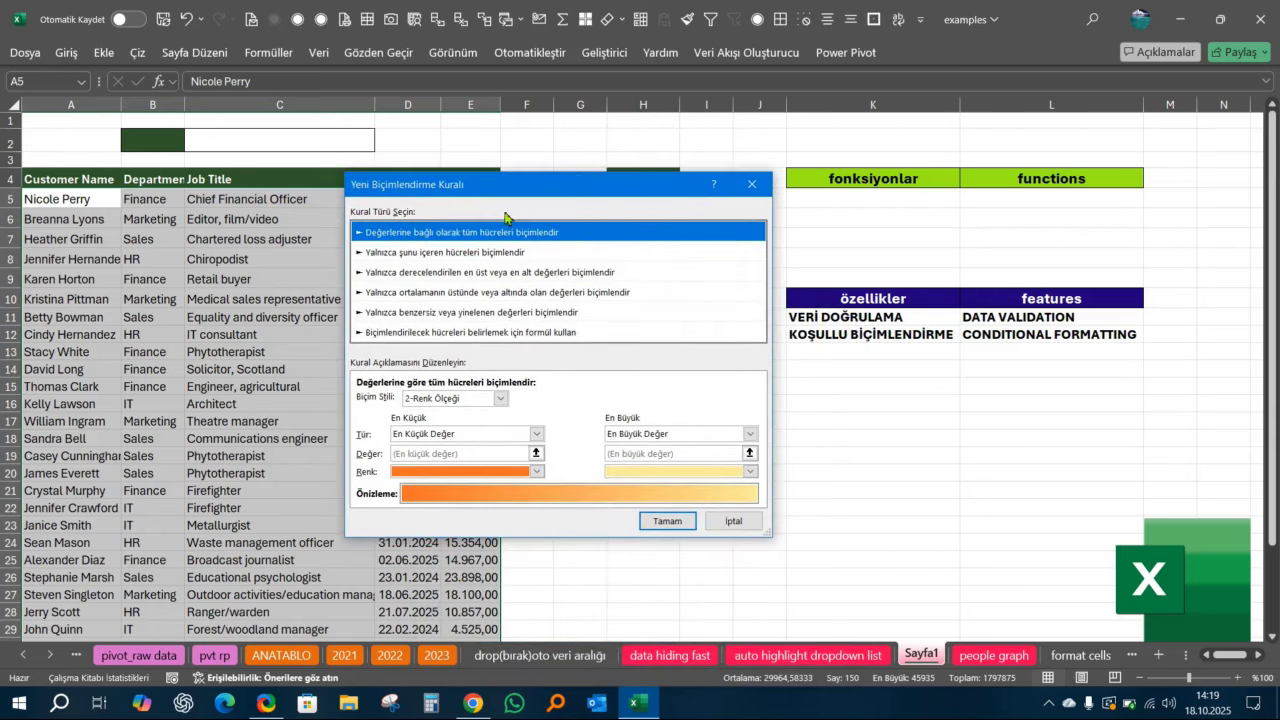
{"action": "left_click", "coordinate": [491, 338]}
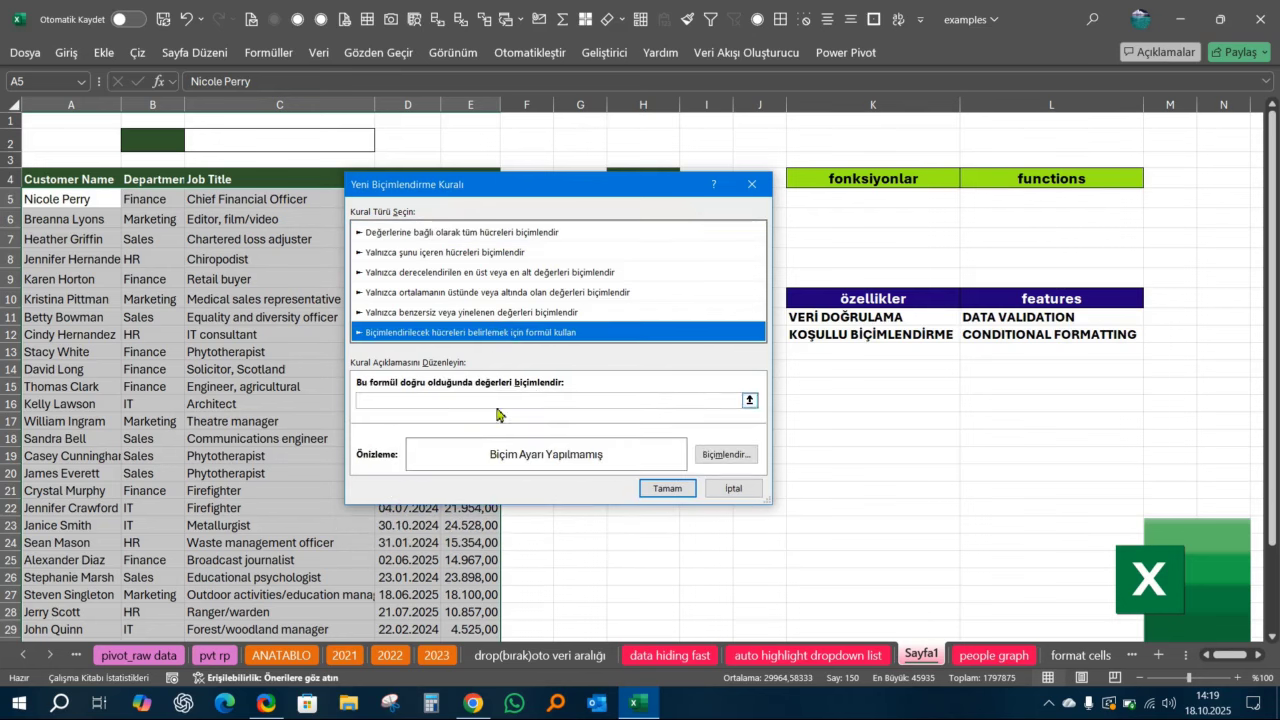
Enter =$B5=$C$2 as the rule's formula, locking only the column of B5 and fully locking C2.
{"action": "left_click_drag", "start_coordinate": [580, 198], "coordinate": [765, 272]}
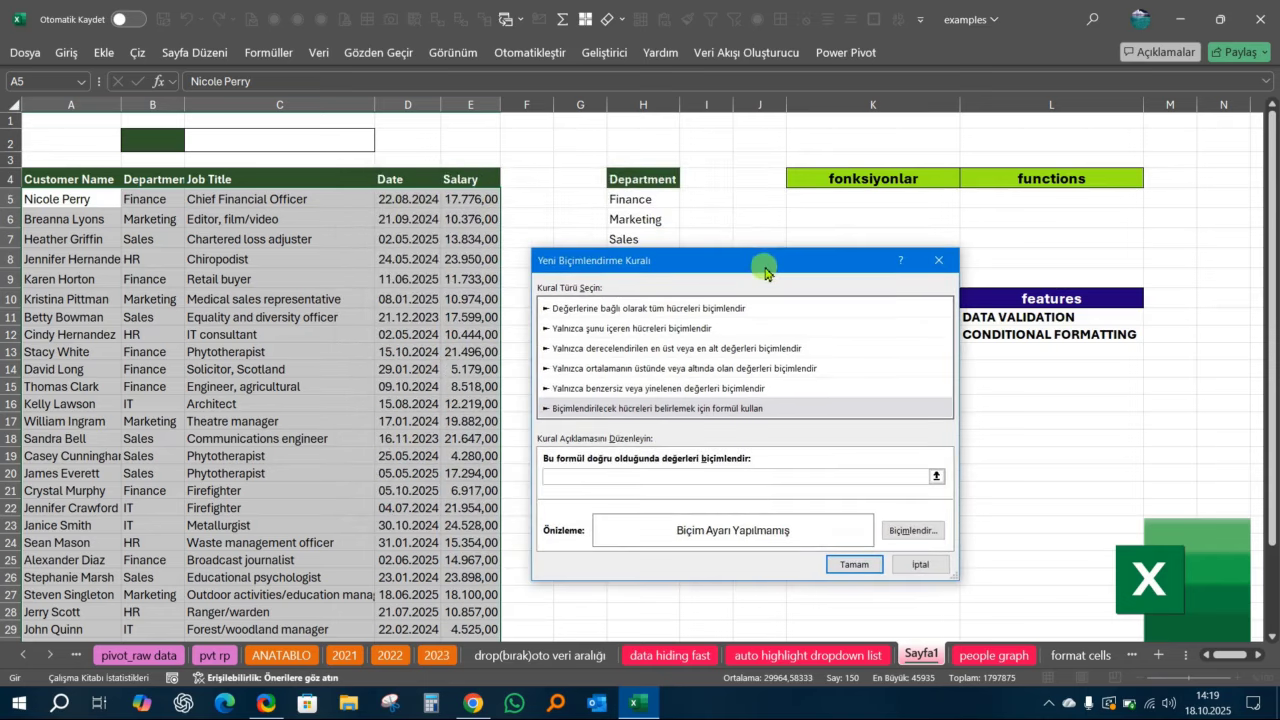
{"action": "left_click", "coordinate": [145, 201]}
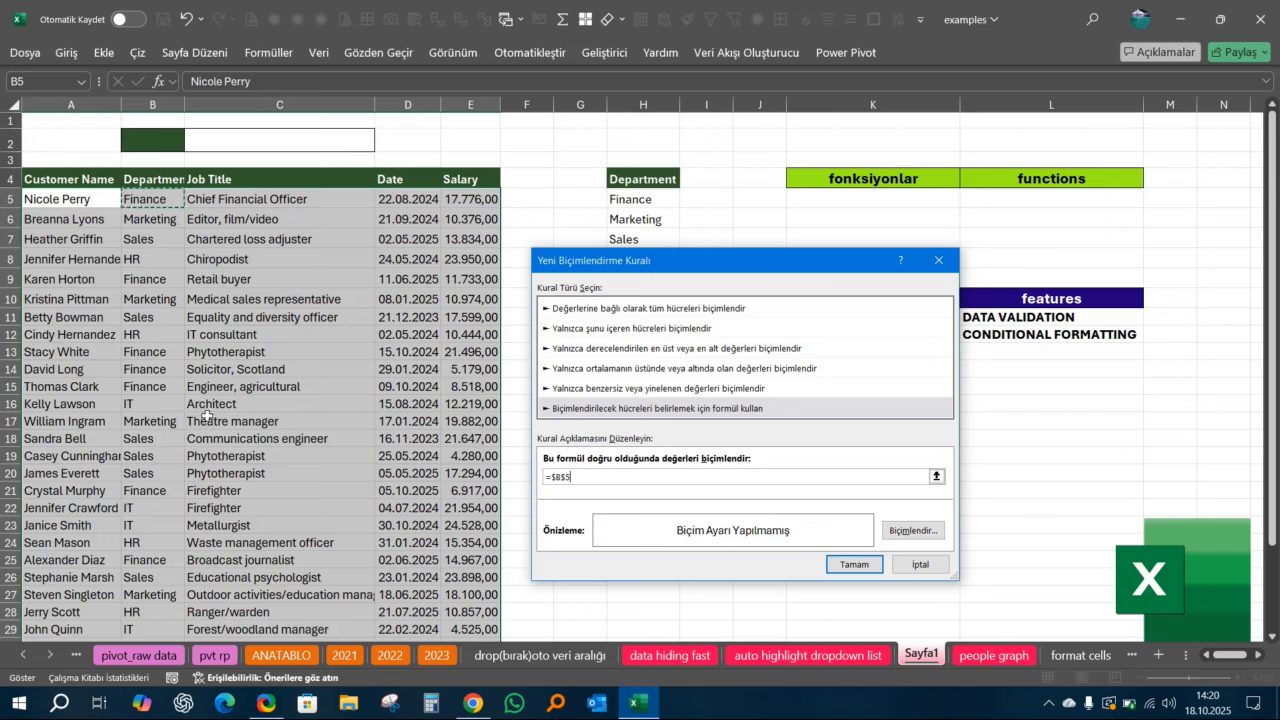
{"action": "key", "text": "F4"}
{"action": "type", "text": "="}
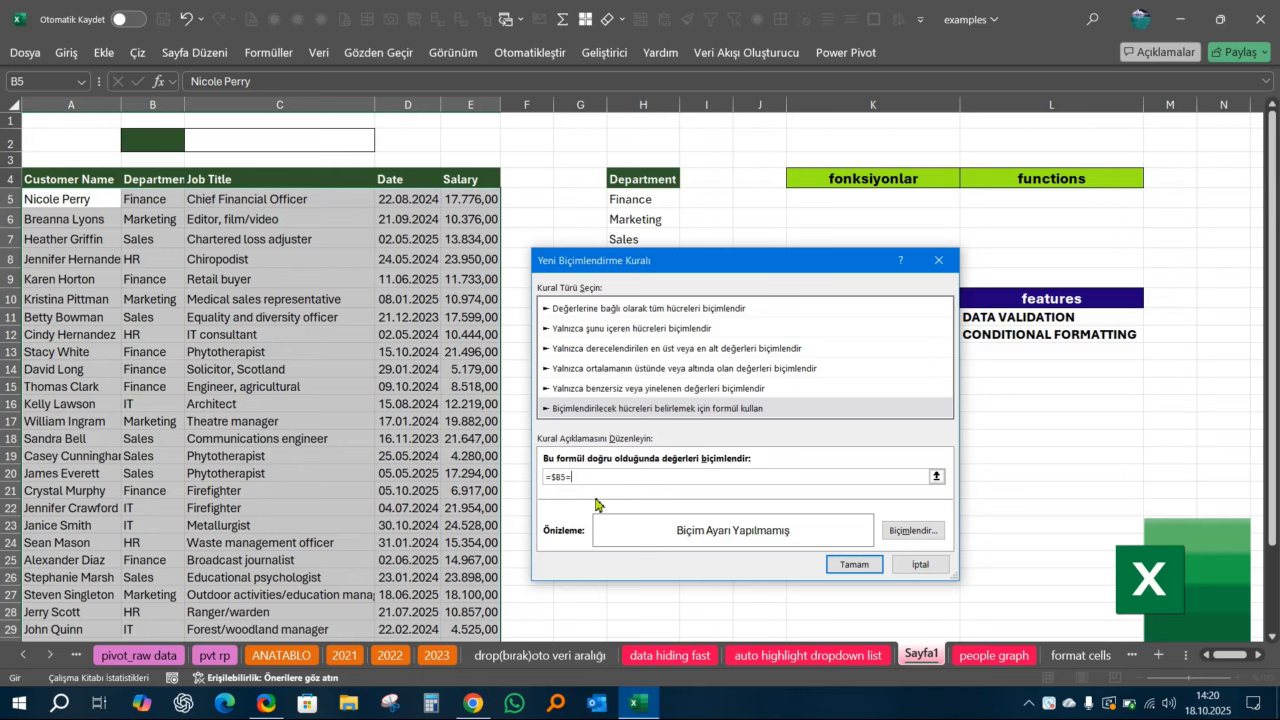
{"action": "left_click", "coordinate": [294, 137]}
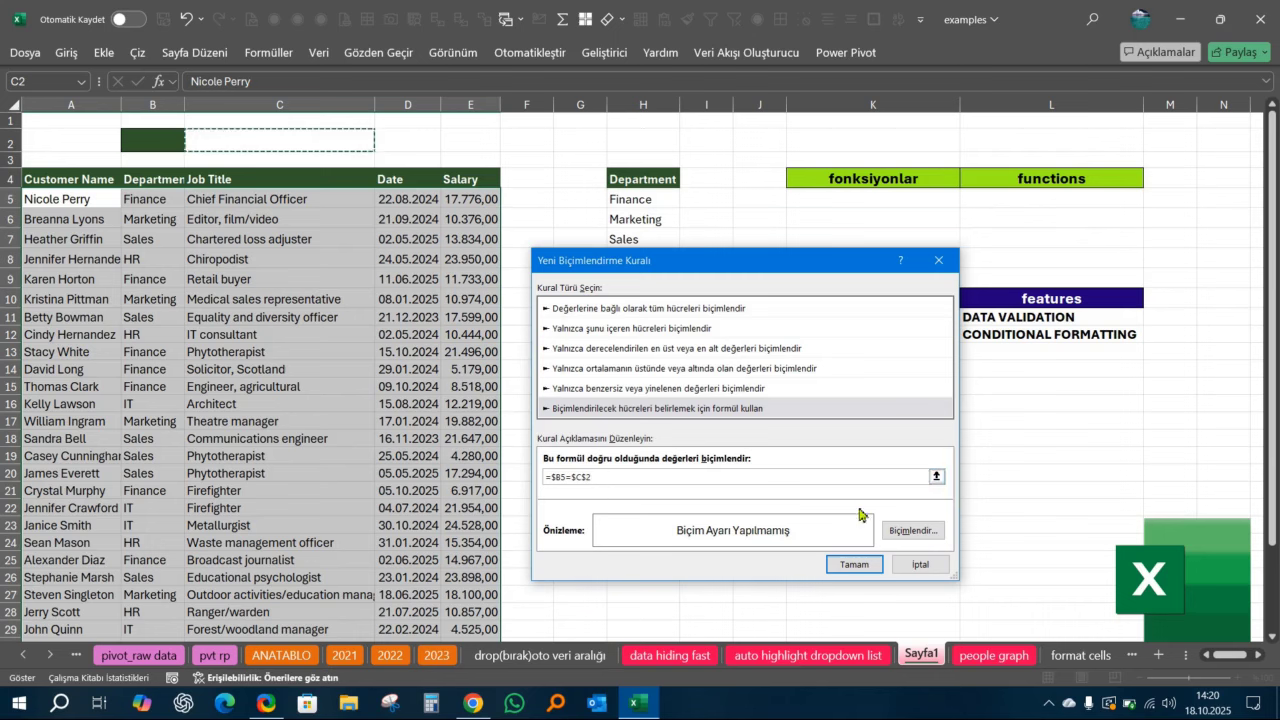
Give the rule a bright cyan fill from the standard colours and apply it to the table.
{"action": "left_click", "coordinate": [910, 530]}
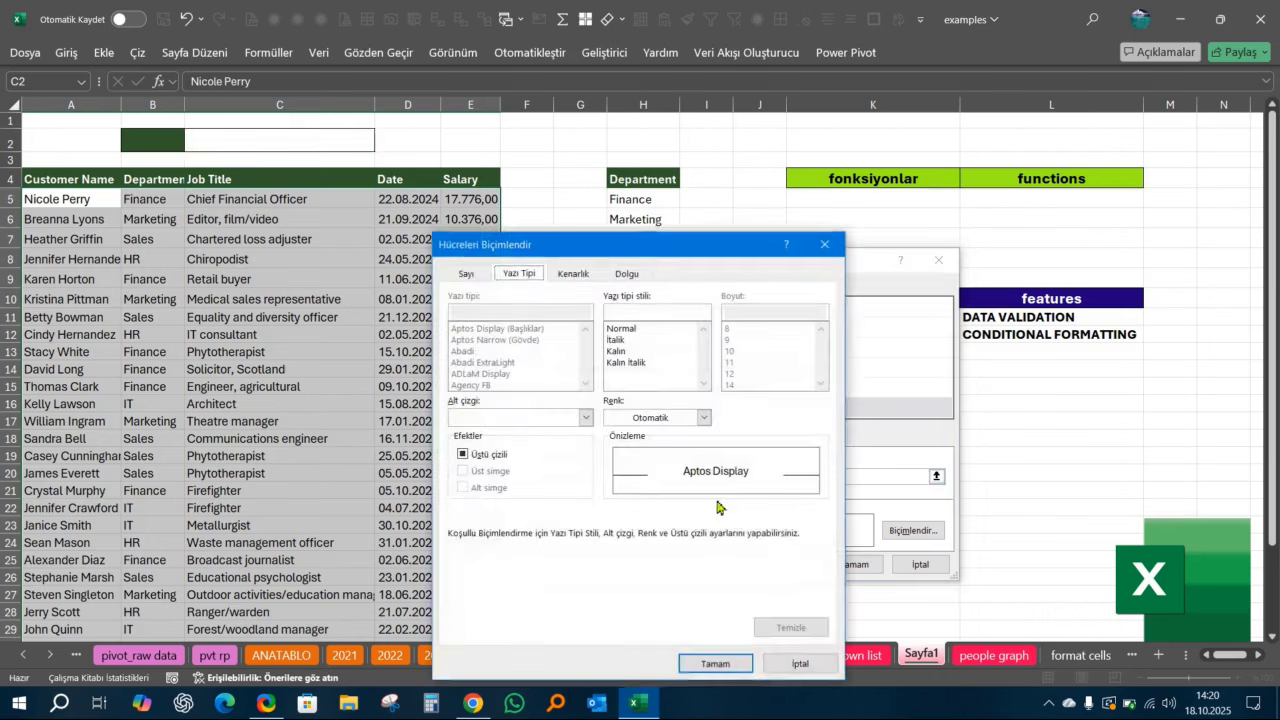
{"action": "left_click", "coordinate": [627, 274]}
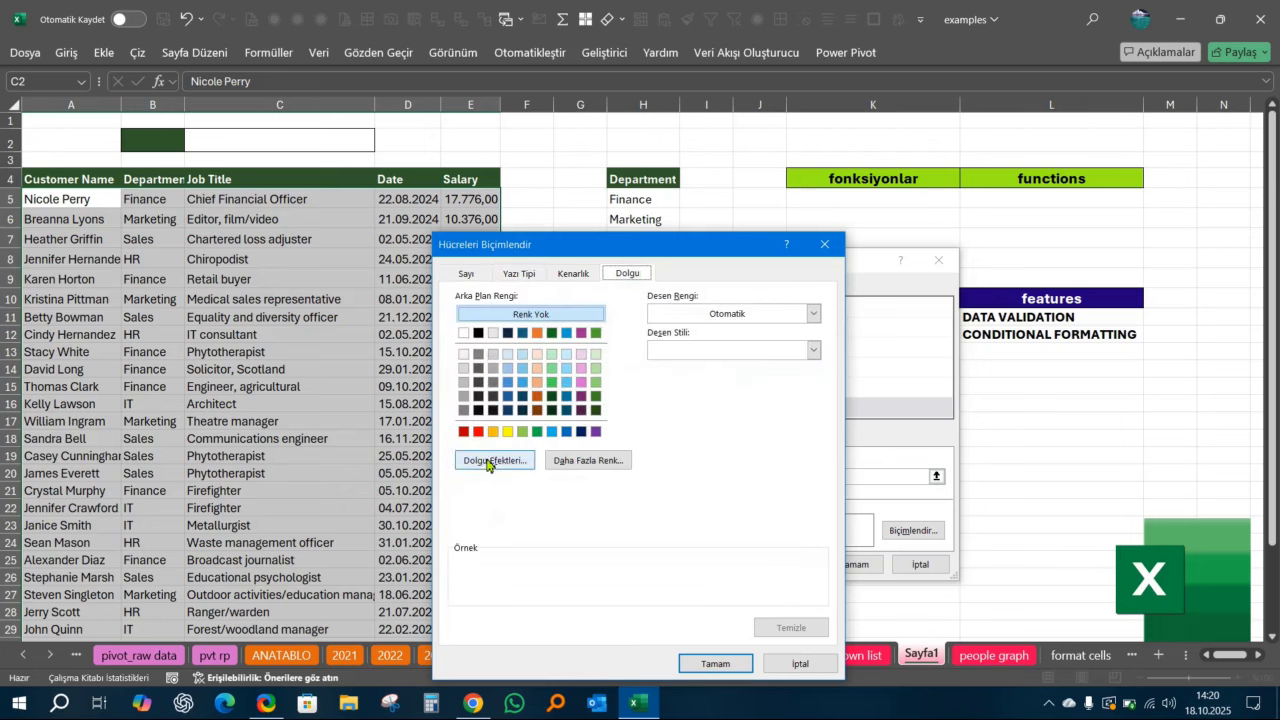
{"action": "left_click", "coordinate": [533, 462]}
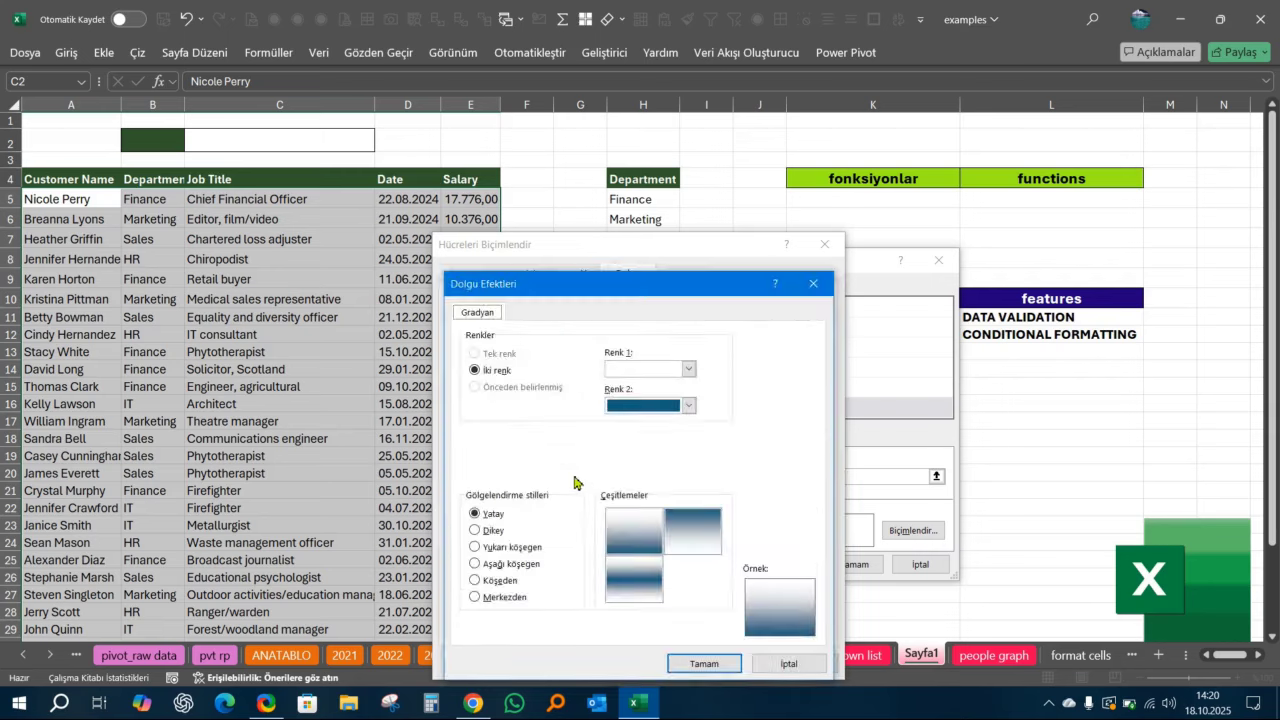
{"action": "key", "text": "Escape"}
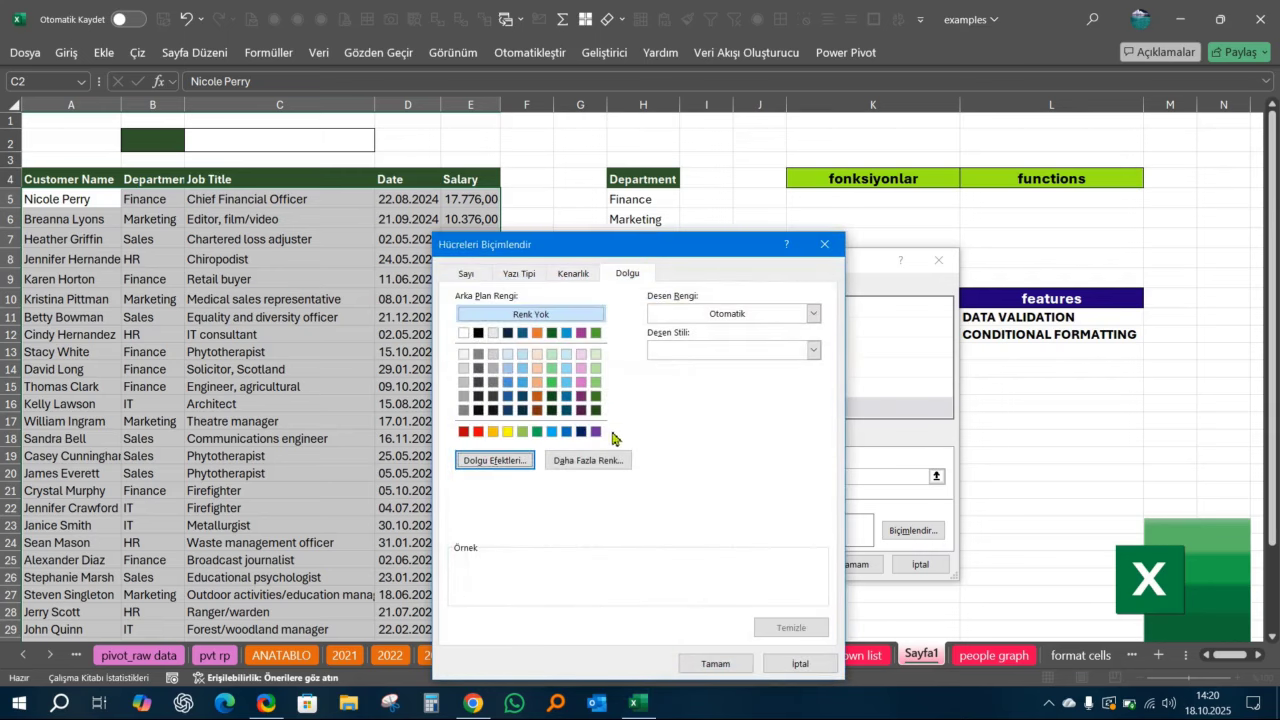
{"action": "left_click", "coordinate": [588, 460]}
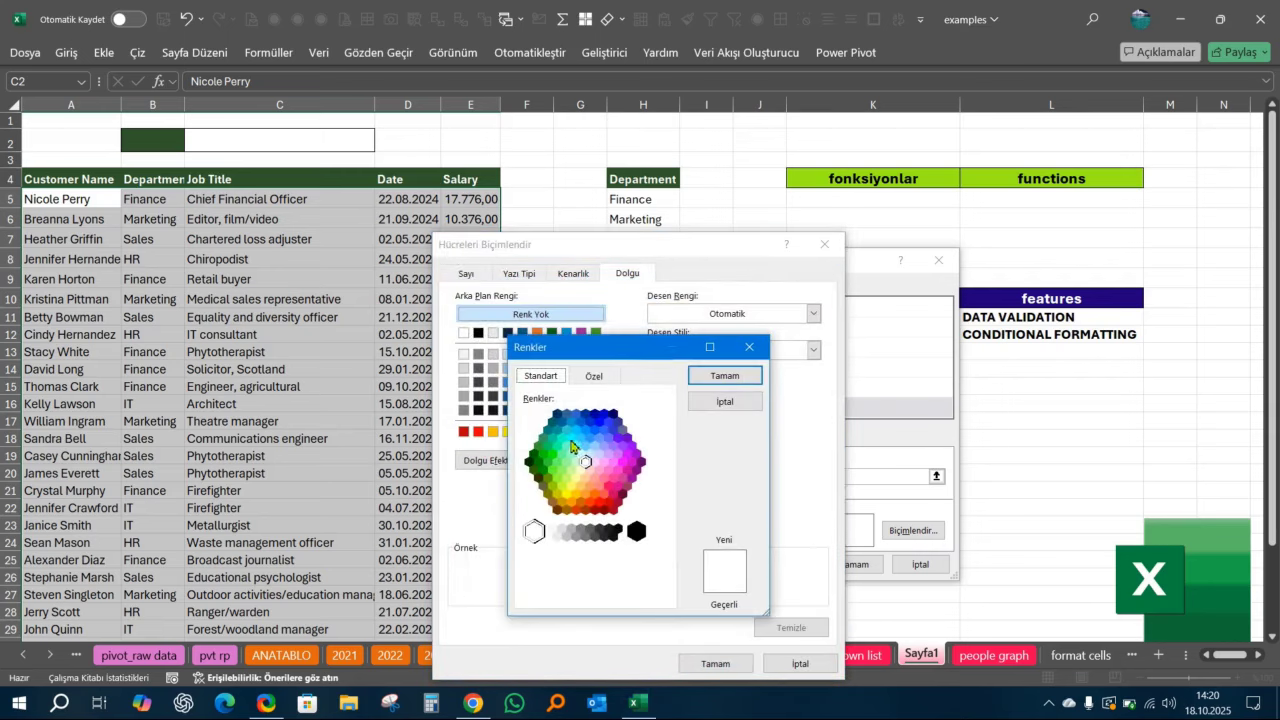
{"action": "left_click", "coordinate": [572, 440]}
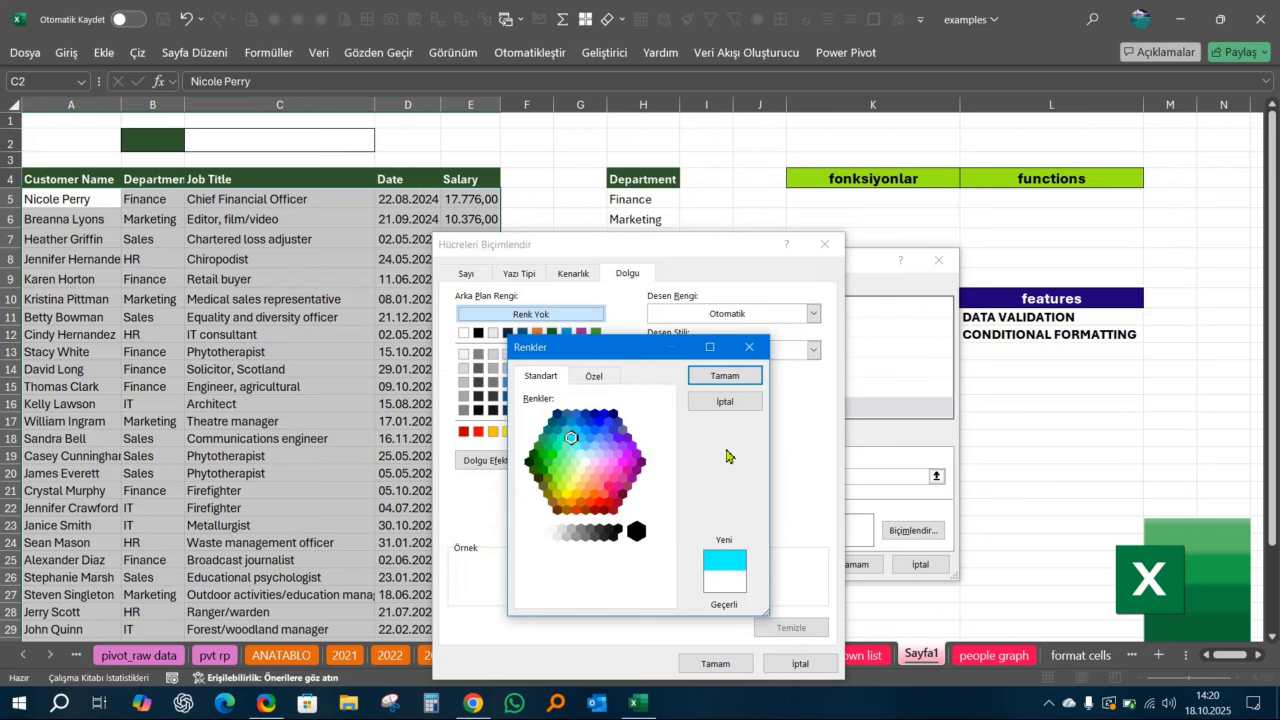
{"action": "left_click", "coordinate": [738, 382]}
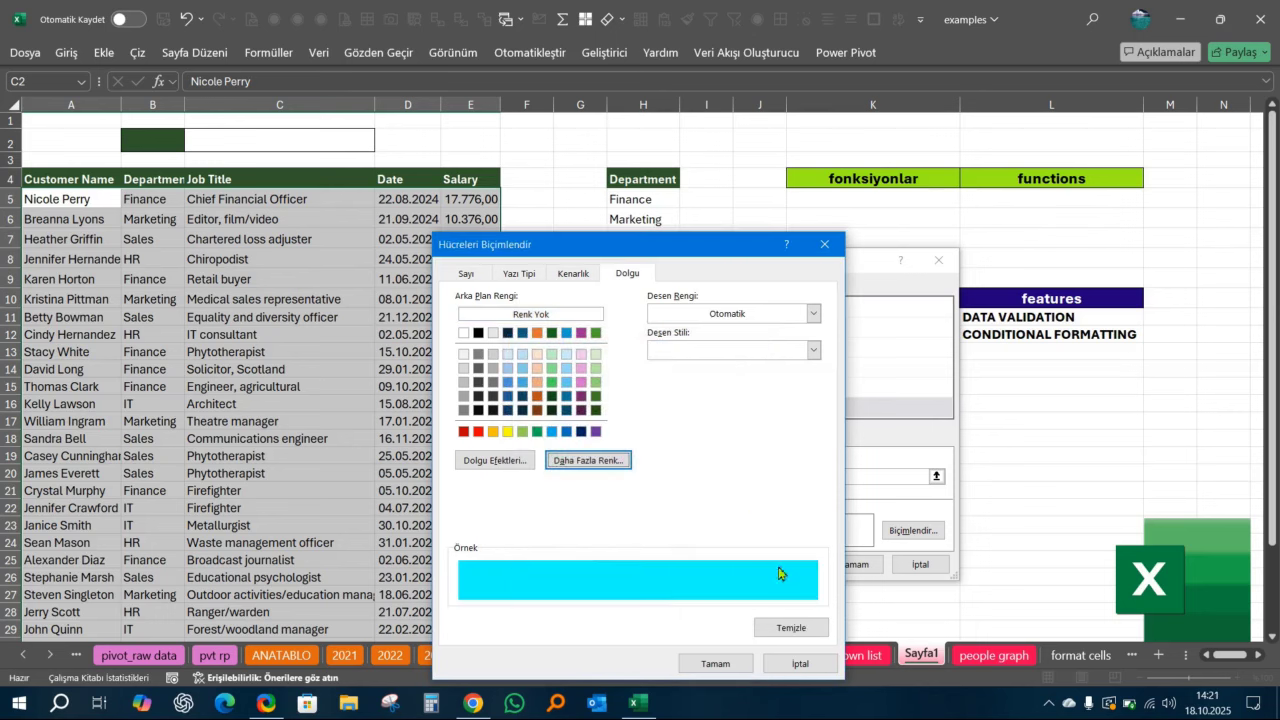
{"action": "left_click", "coordinate": [716, 665]}
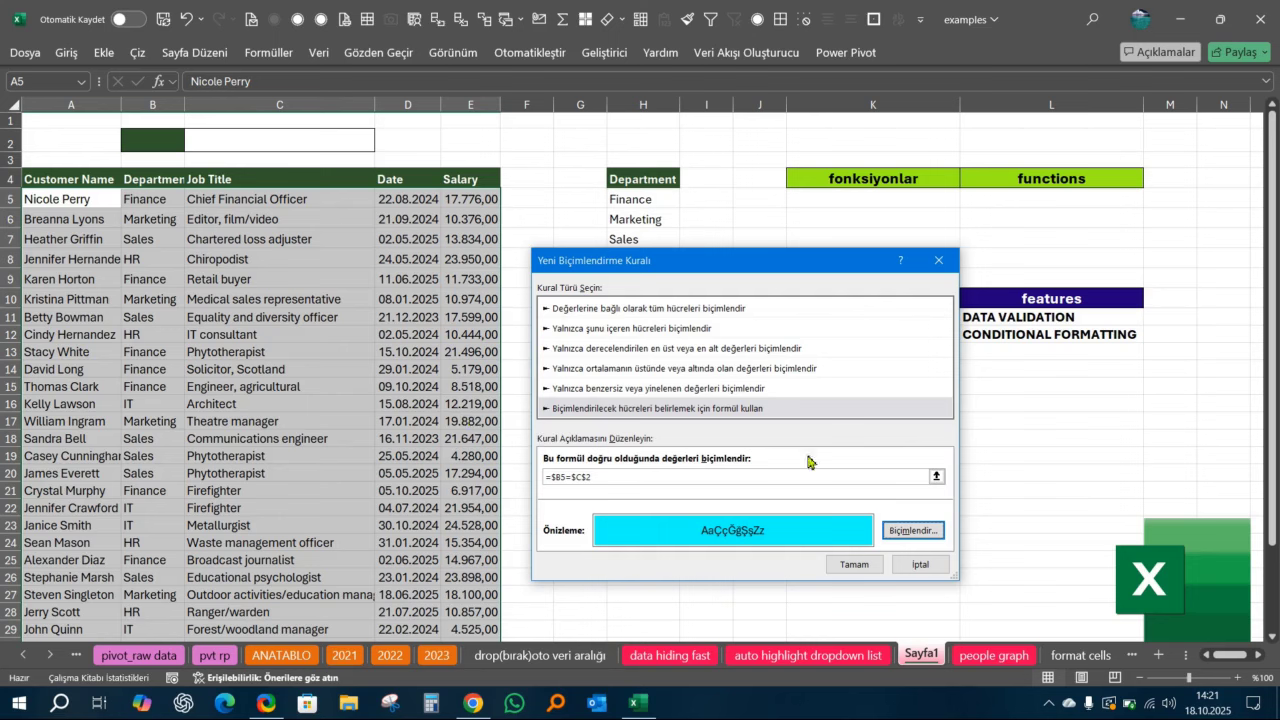
{"action": "left_click", "coordinate": [863, 566]}
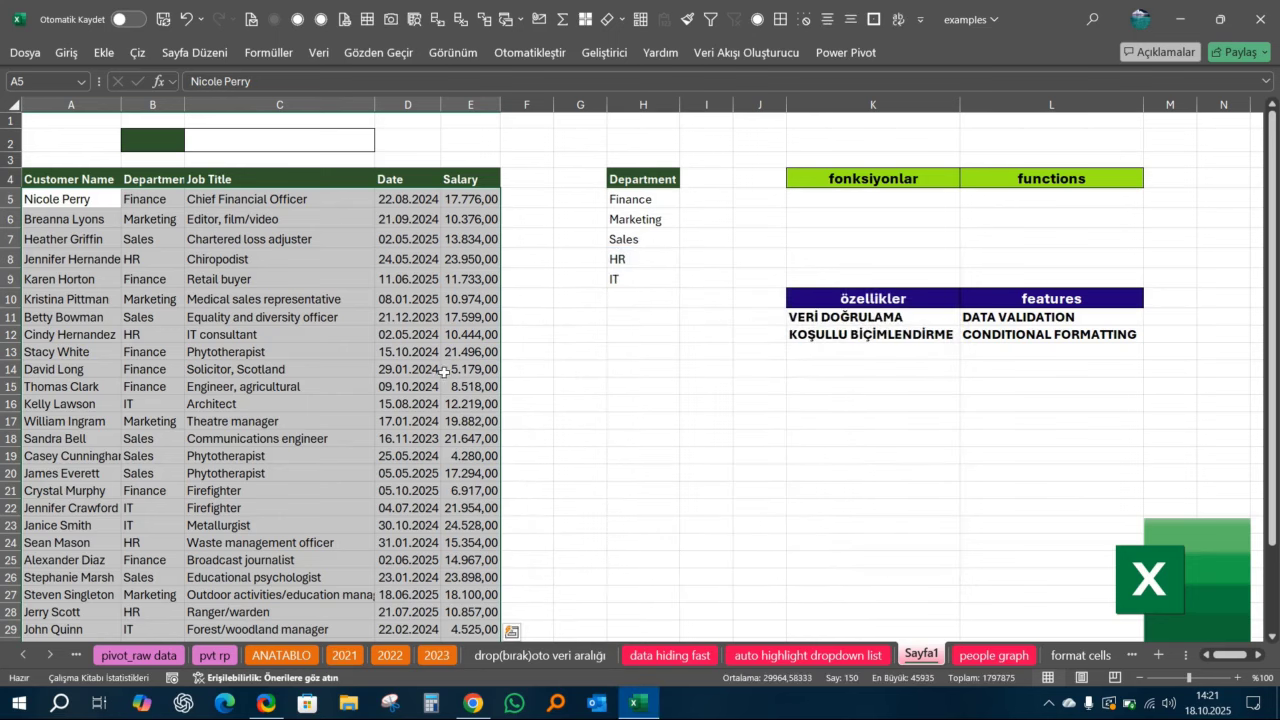
Choose Sales from the drop-down list in C2 and check the row highlighting throughout the table.
{"action": "left_click", "coordinate": [322, 132]}
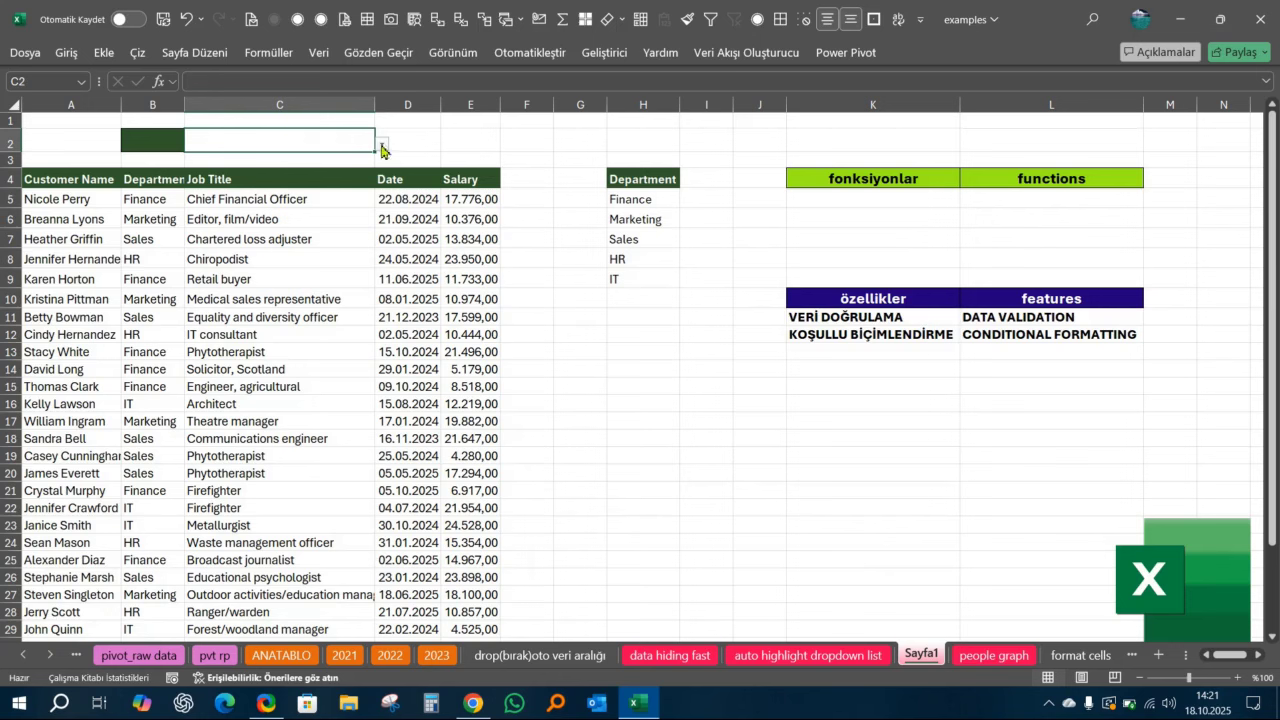
{"action": "left_click", "coordinate": [384, 145]}
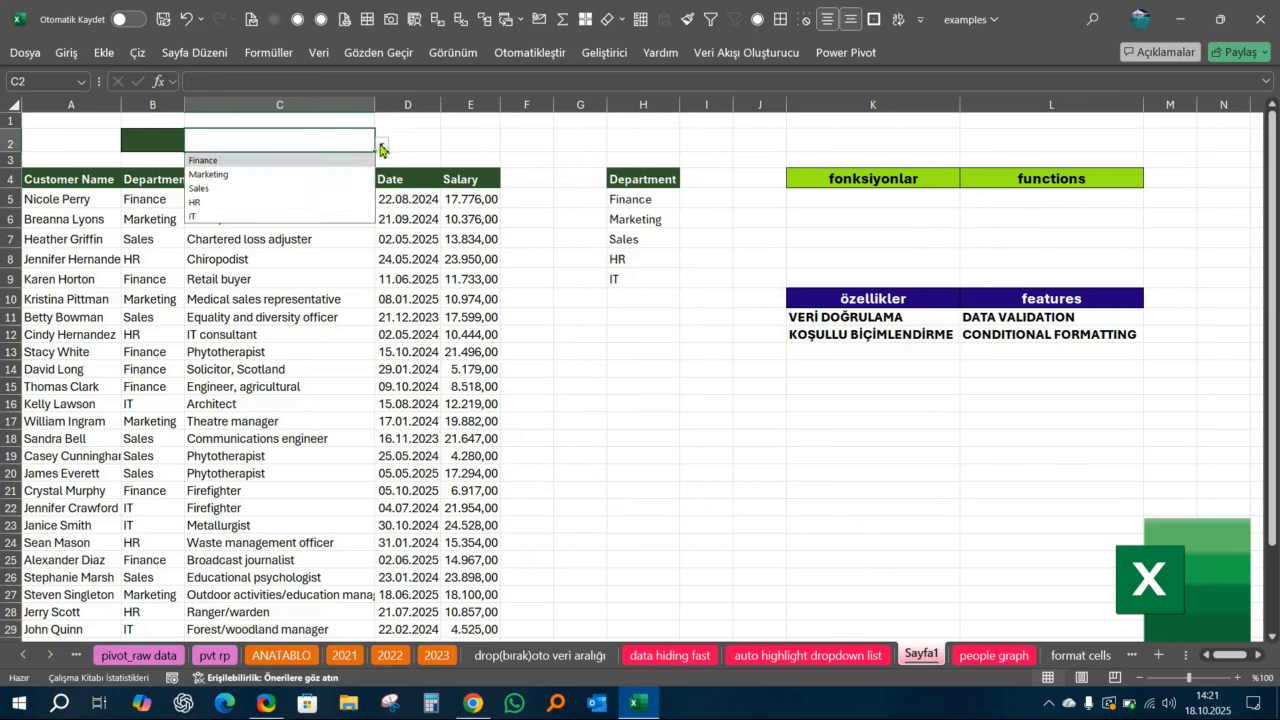
{"action": "left_click", "coordinate": [253, 190]}
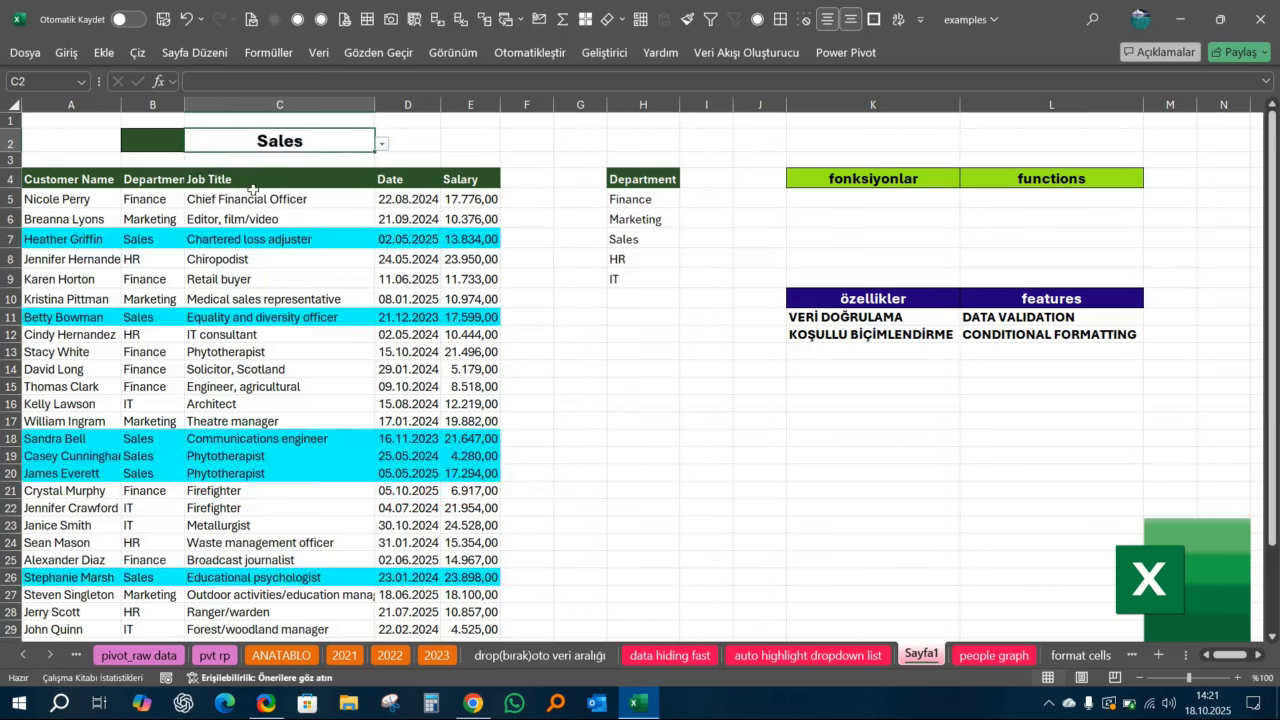
{"action": "left_click", "coordinate": [610, 386]}
{"action": "scroll", "coordinate": [310, 360], "scroll_direction": "down", "scroll_amount": 3}
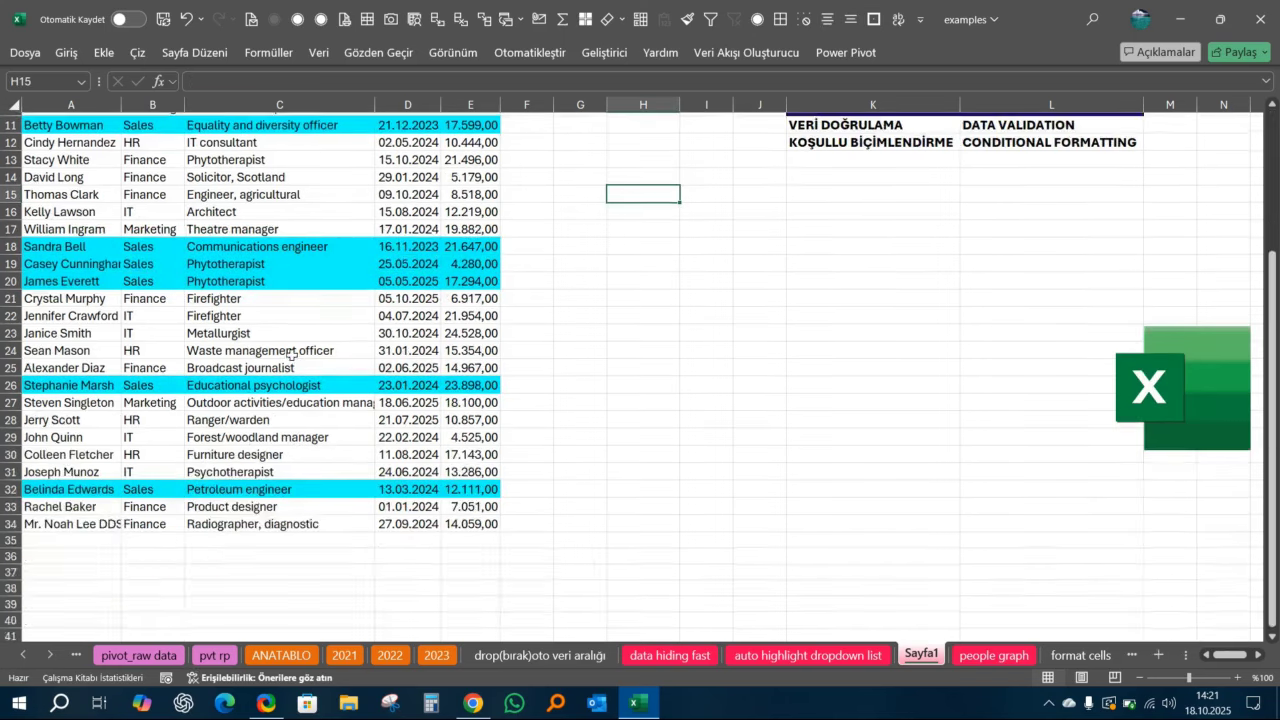
{"action": "scroll", "coordinate": [270, 338], "scroll_direction": "up", "scroll_amount": 3}
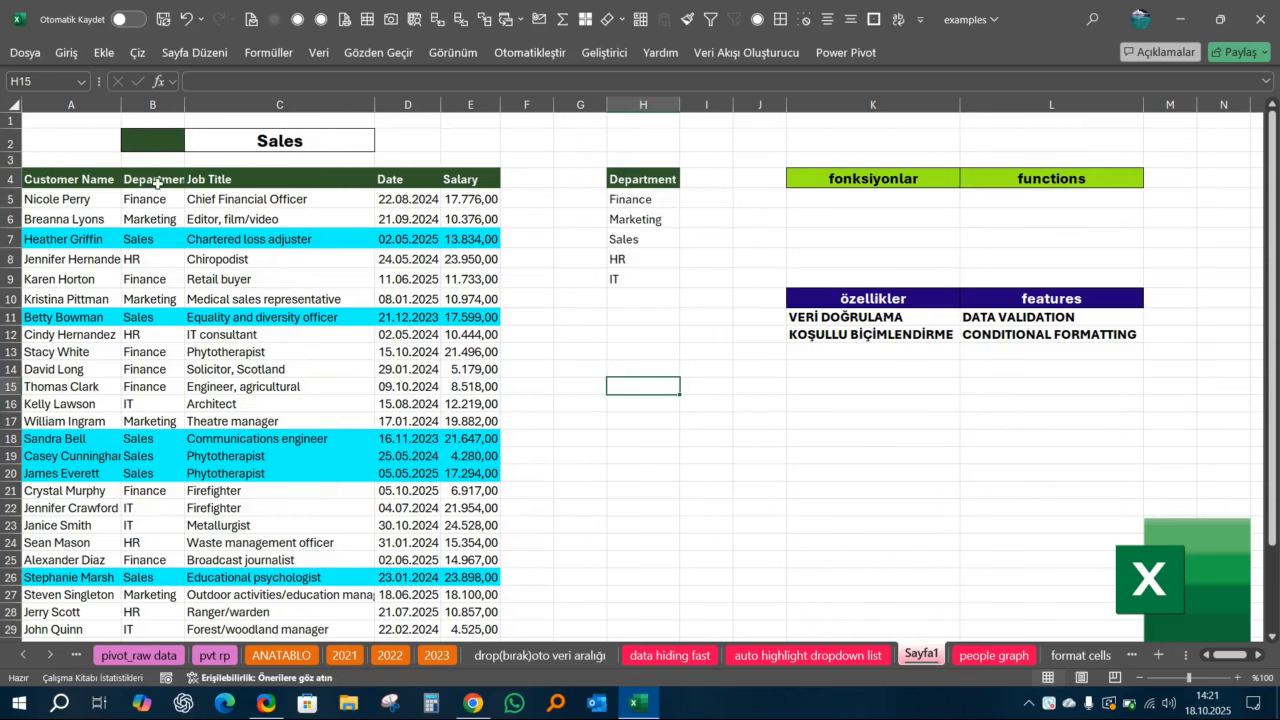
{"action": "left_click_drag", "start_coordinate": [157, 183], "coordinate": [160, 457]}
{"action": "left_click_drag", "start_coordinate": [89, 320], "coordinate": [403, 323]}
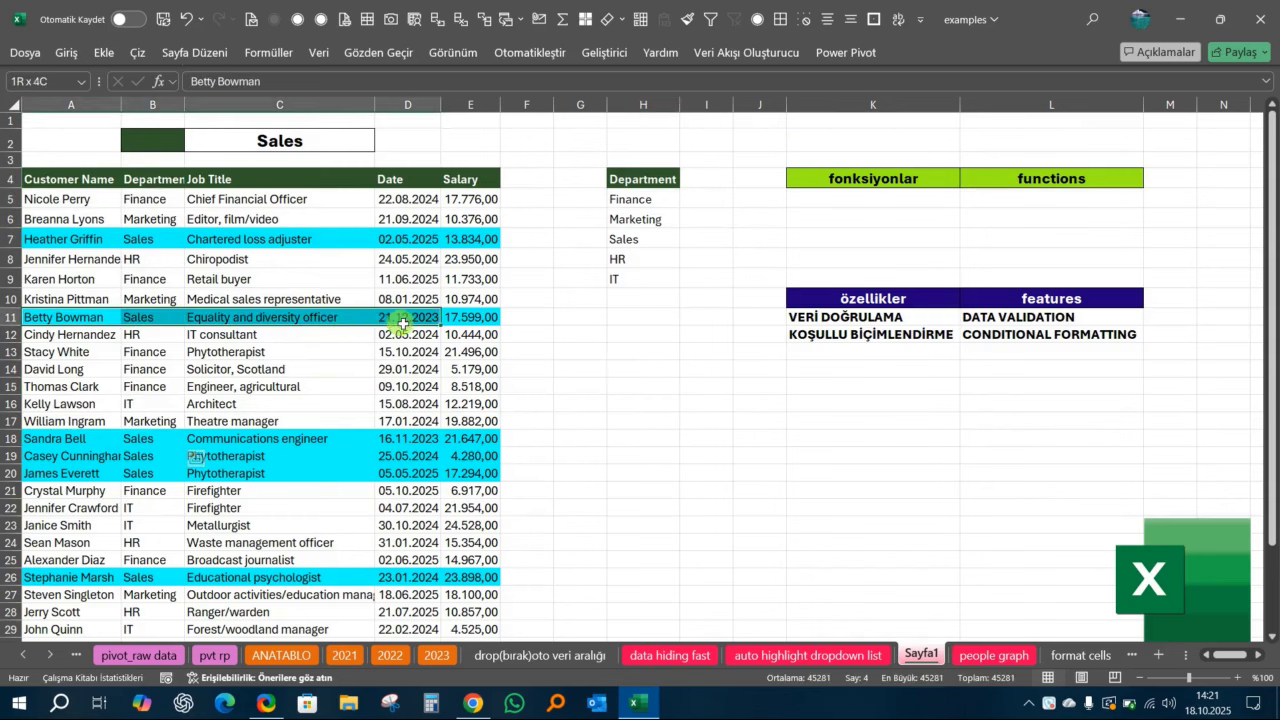
{"action": "left_click", "coordinate": [360, 386]}
Choose Finance from C2's drop-down list and check the row highlighting across A5:E34.
{"action": "left_click", "coordinate": [360, 132]}
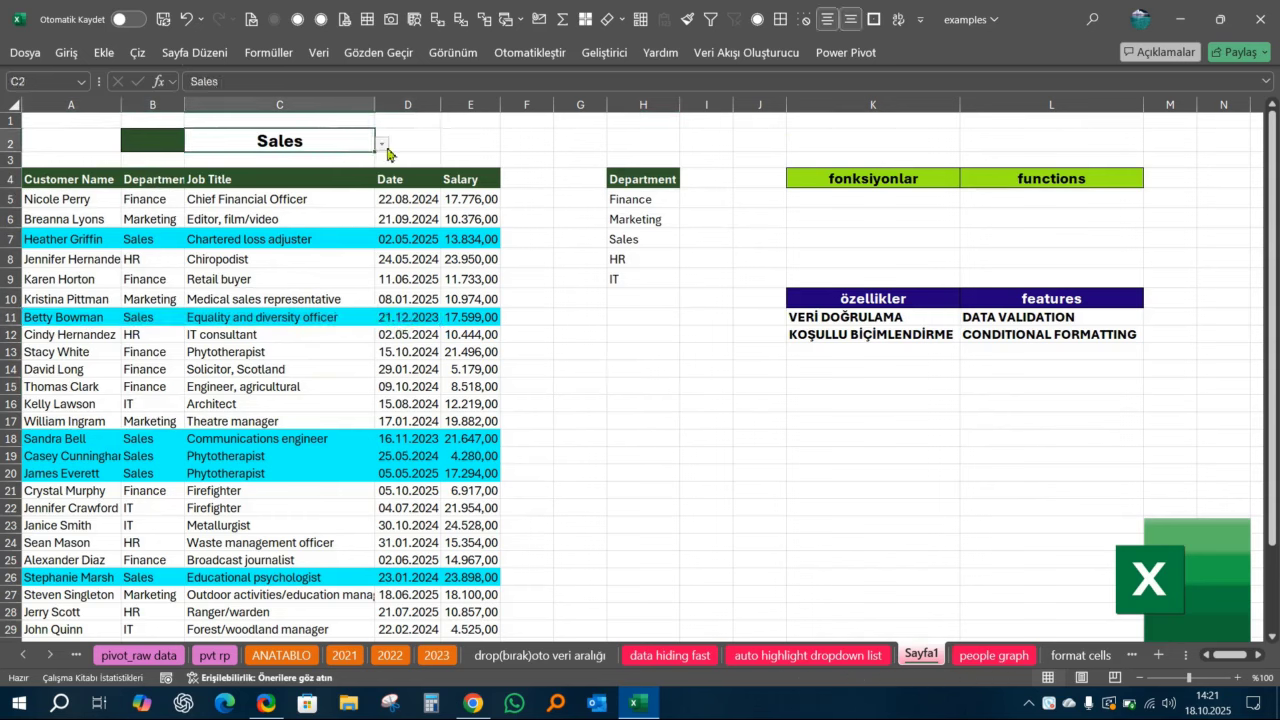
{"action": "left_click", "coordinate": [383, 145]}
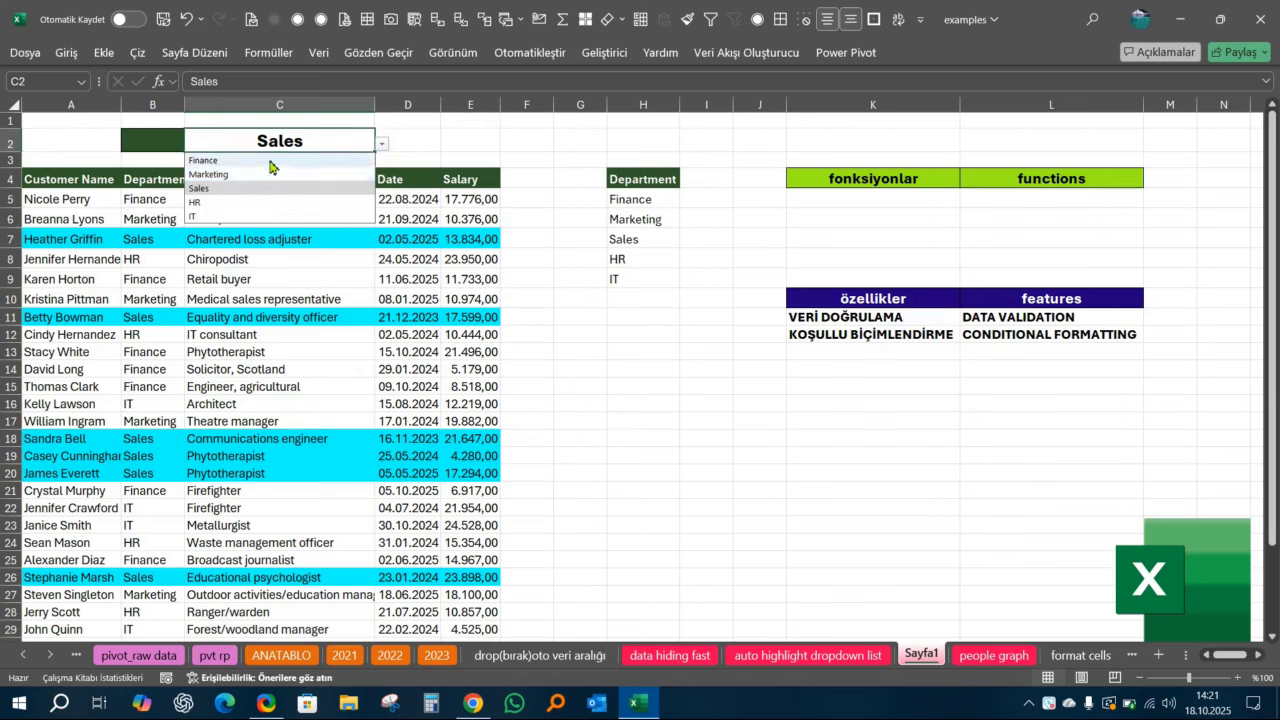
{"action": "left_click", "coordinate": [271, 161]}
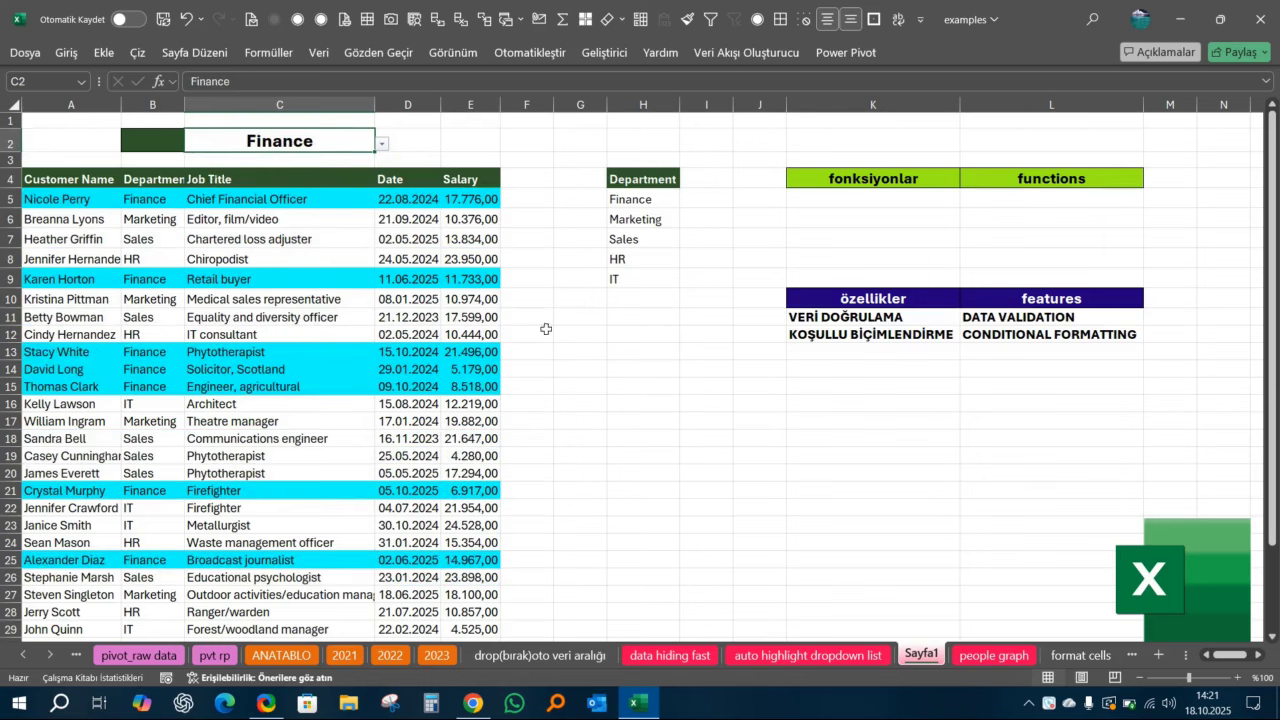
{"action": "left_click_drag", "start_coordinate": [77, 203], "coordinate": [449, 603]}
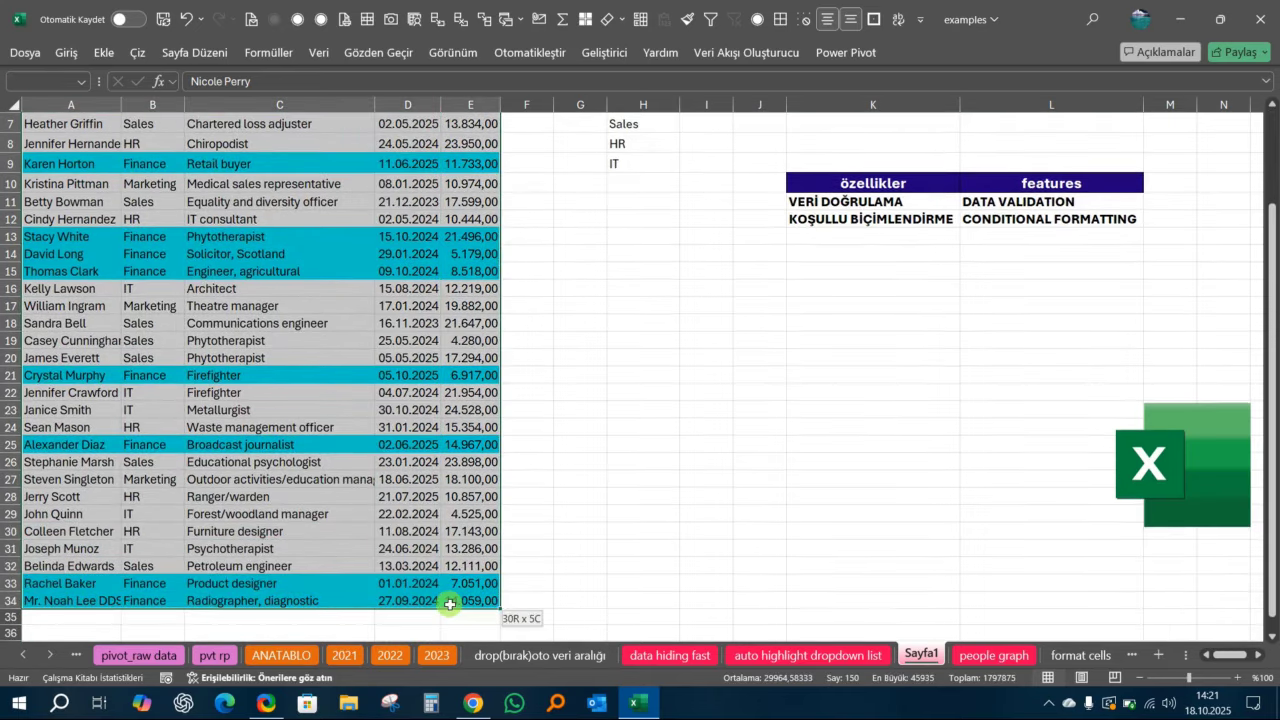
{"action": "scroll", "coordinate": [465, 470], "scroll_direction": "up", "scroll_amount": 2}
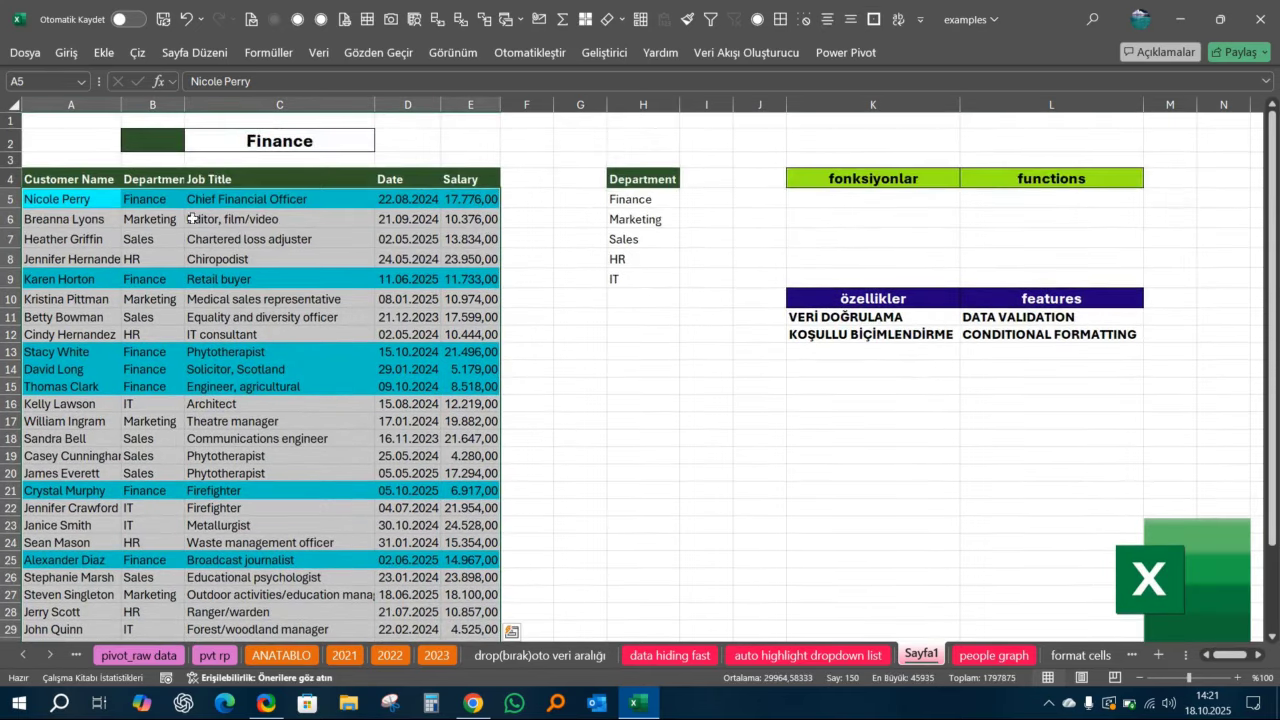
{"action": "left_click", "coordinate": [164, 205]}
{"action": "left_click_drag", "start_coordinate": [96, 276], "coordinate": [455, 277]}
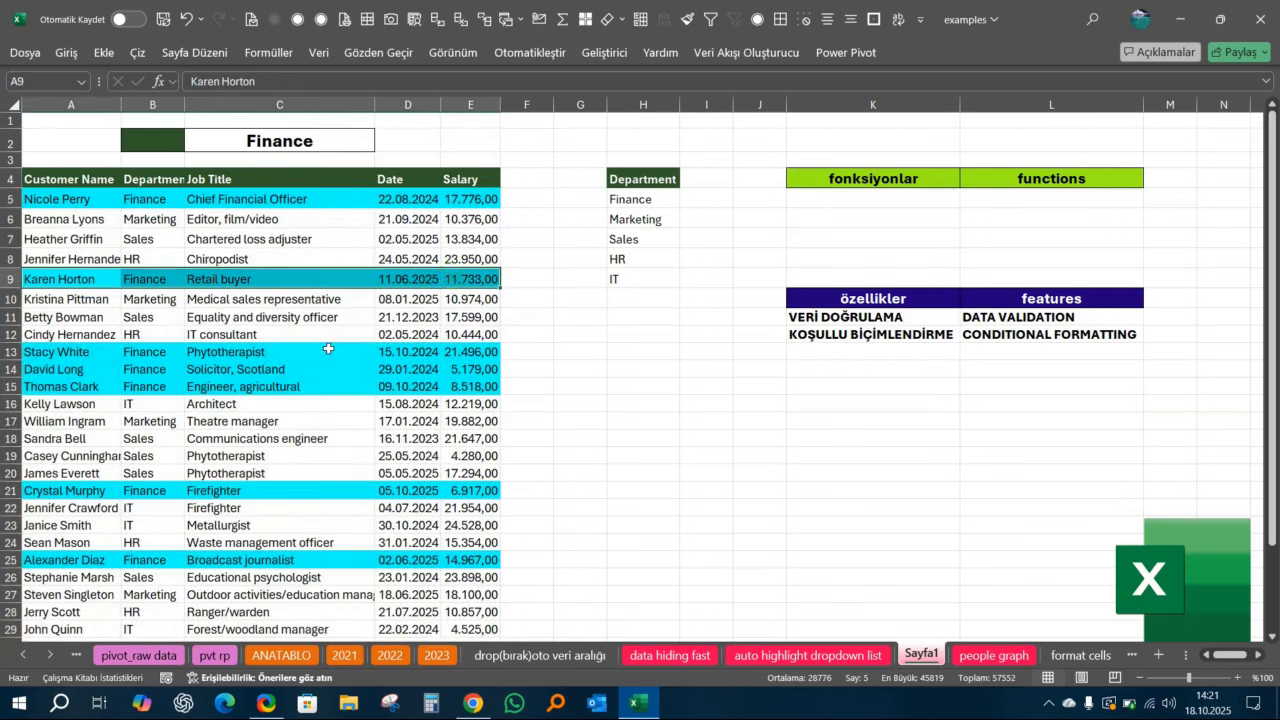
{"action": "left_click", "coordinate": [354, 303]}
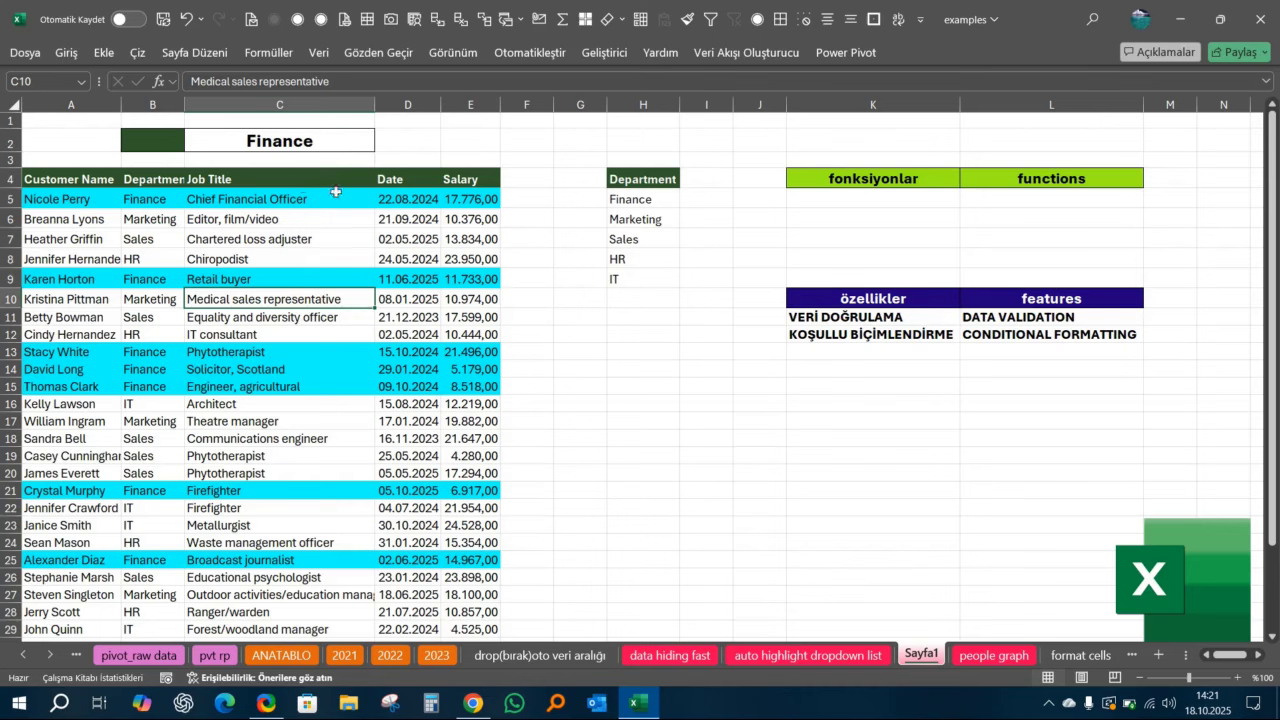
{"action": "left_click_drag", "start_coordinate": [98, 198], "coordinate": [456, 640]}
{"action": "scroll", "coordinate": [202, 178], "scroll_direction": "up", "scroll_amount": 2}
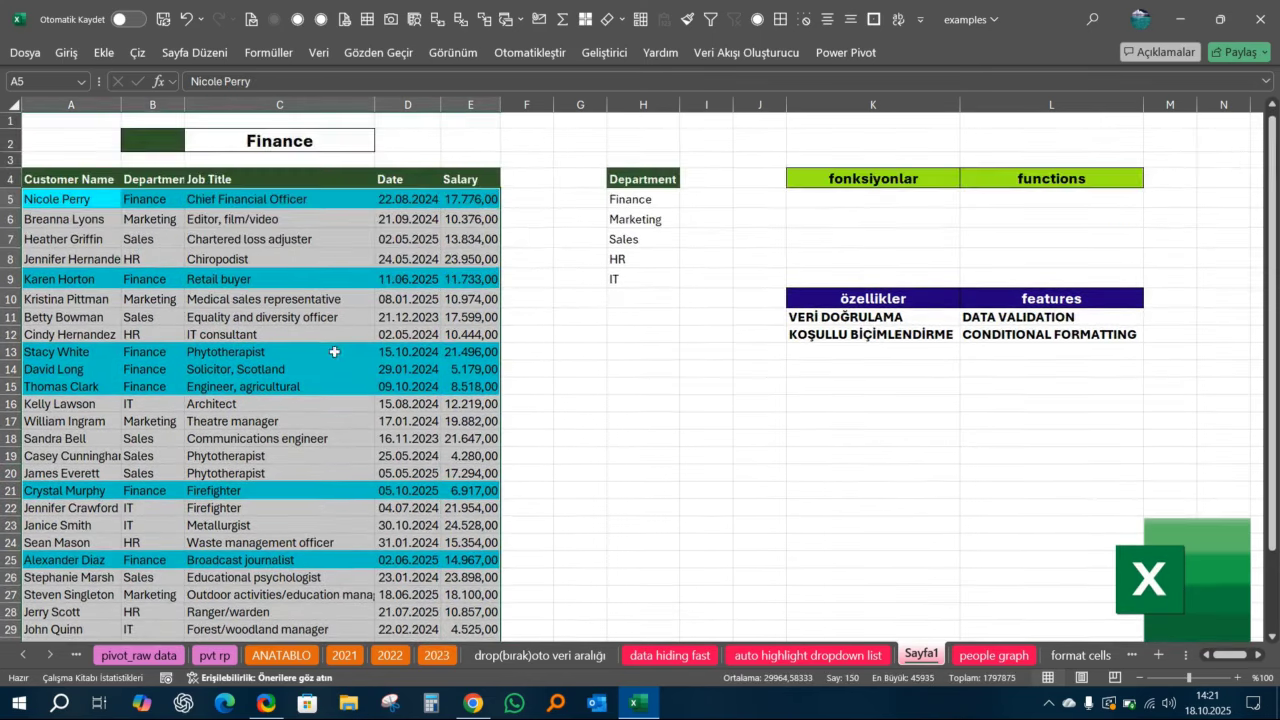
Open the existing =$B5=$C$2 conditional formatting rule on A5:E34 for editing.
{"action": "left_click", "coordinate": [64, 52]}
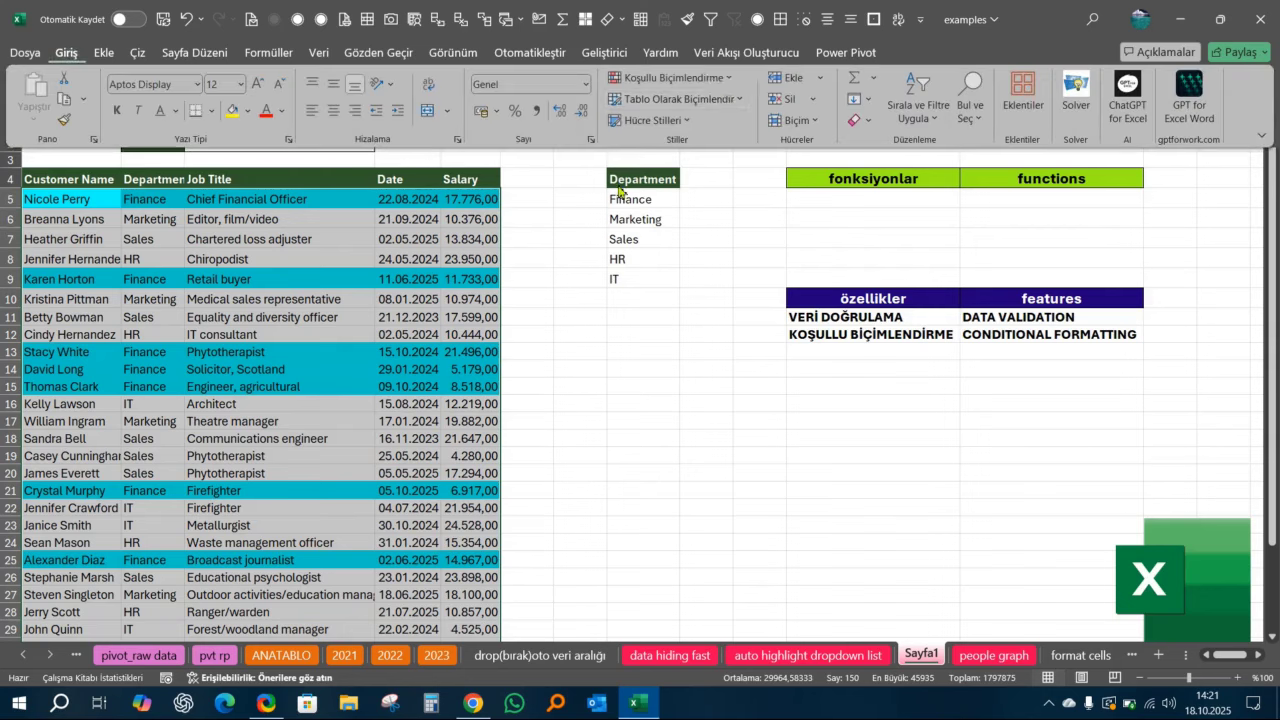
{"action": "left_click", "coordinate": [728, 77]}
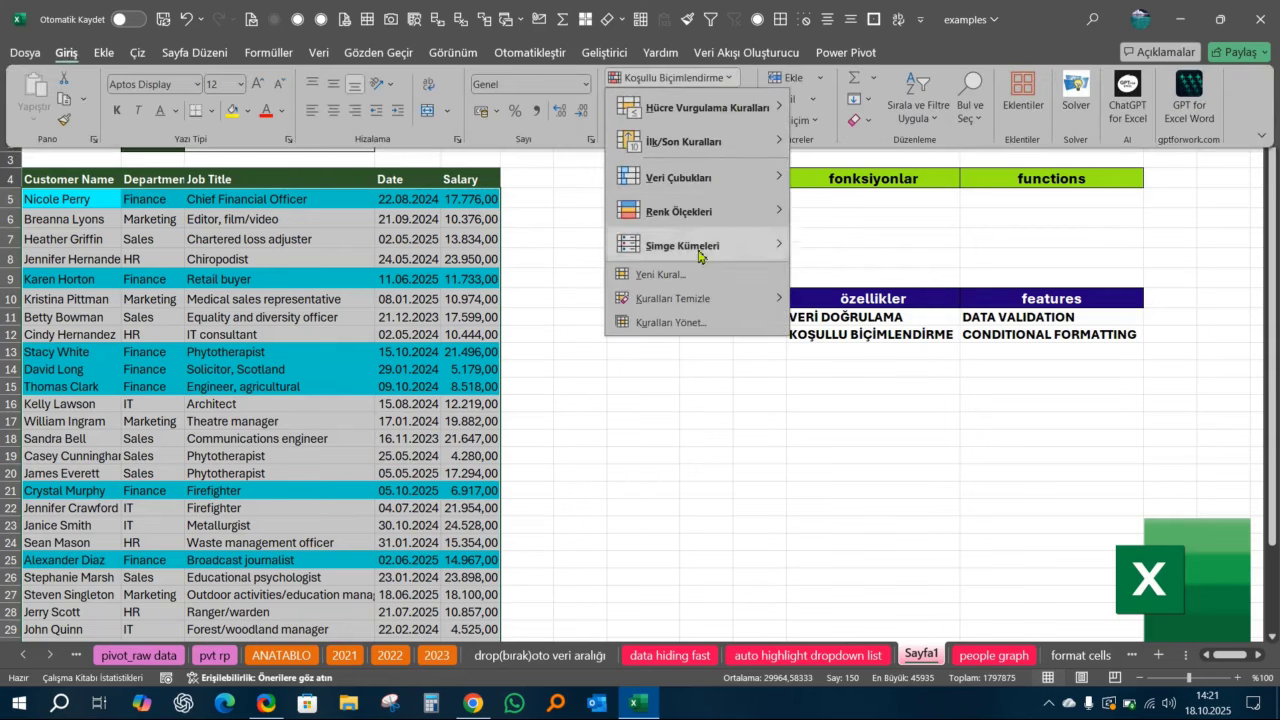
{"action": "left_click", "coordinate": [703, 326]}
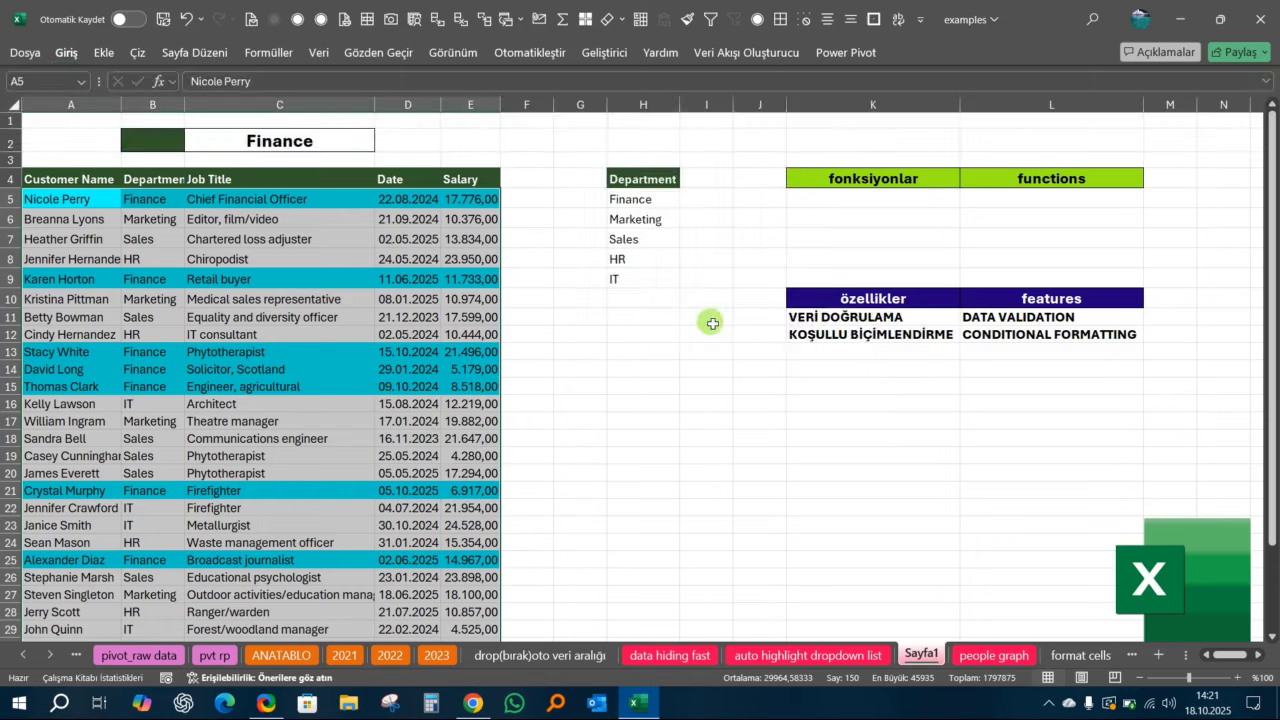
{"action": "left_click_drag", "start_coordinate": [750, 312], "coordinate": [610, 301]}
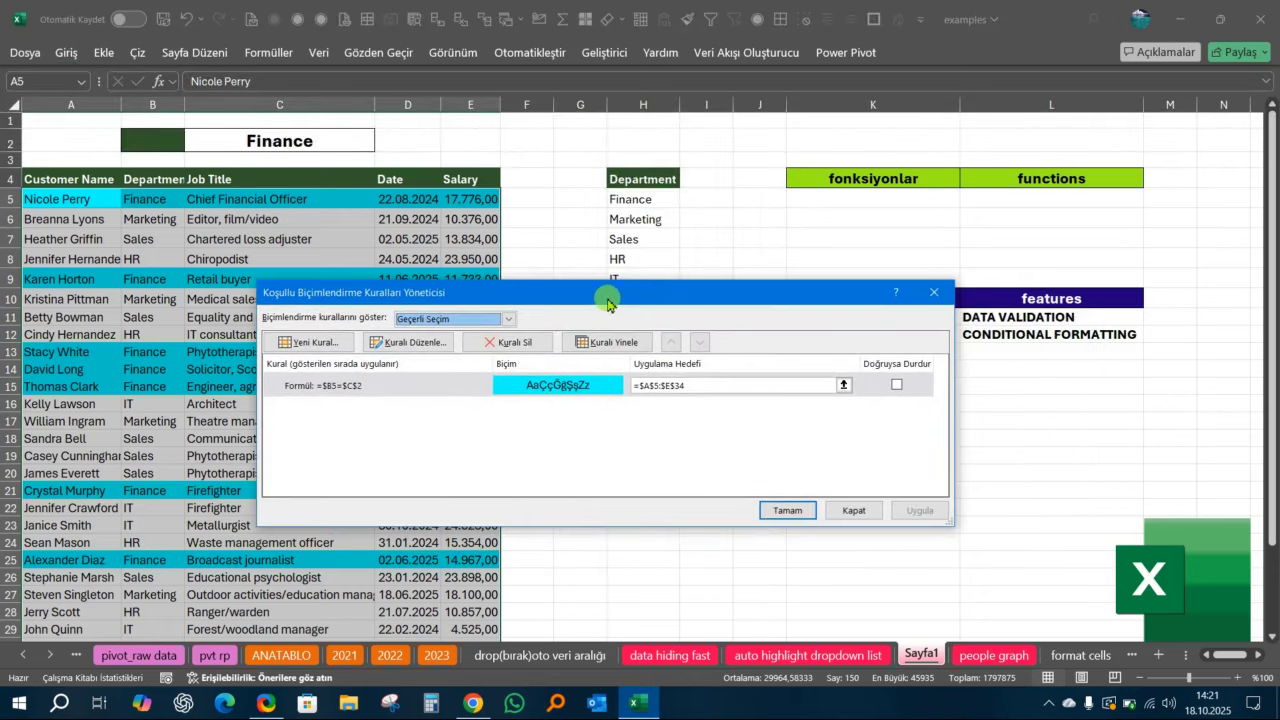
{"action": "left_click", "coordinate": [436, 348]}
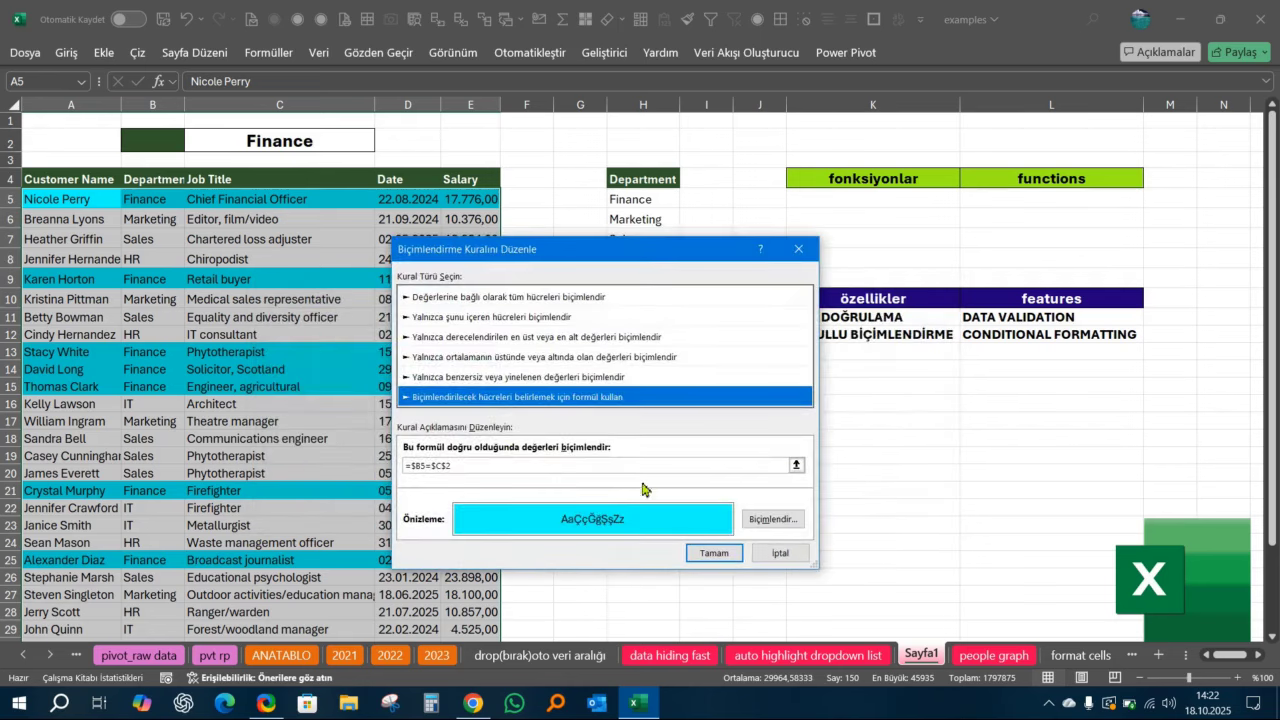
Set the rule's font colour to red while keeping the cyan fill, and apply the edited rule to the table.
{"action": "left_click", "coordinate": [773, 519]}
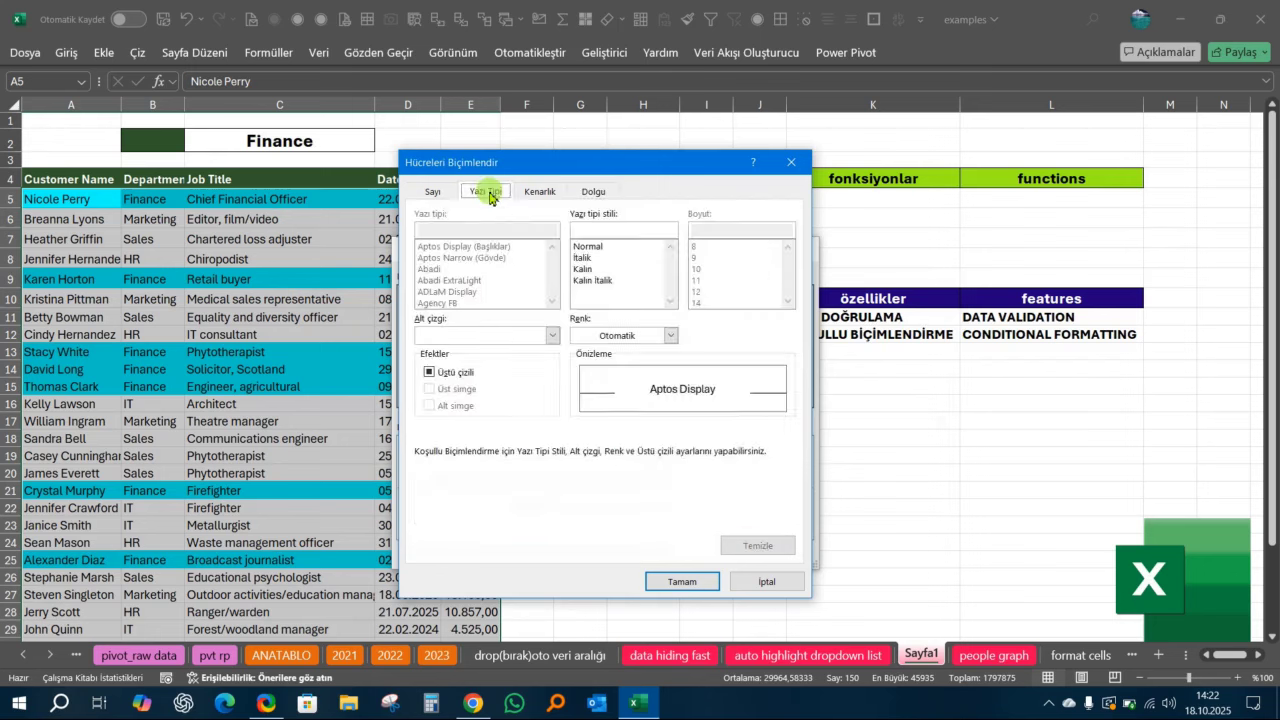
{"action": "left_click", "coordinate": [490, 194]}
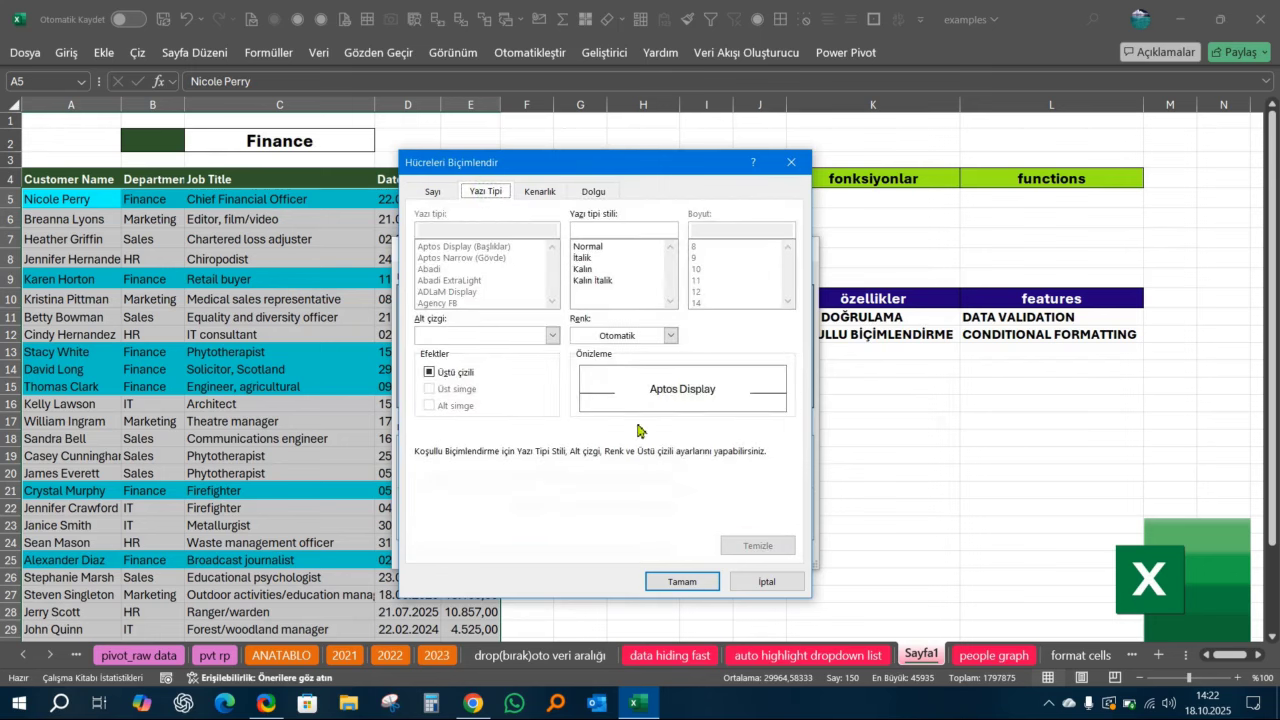
{"action": "left_click", "coordinate": [671, 340]}
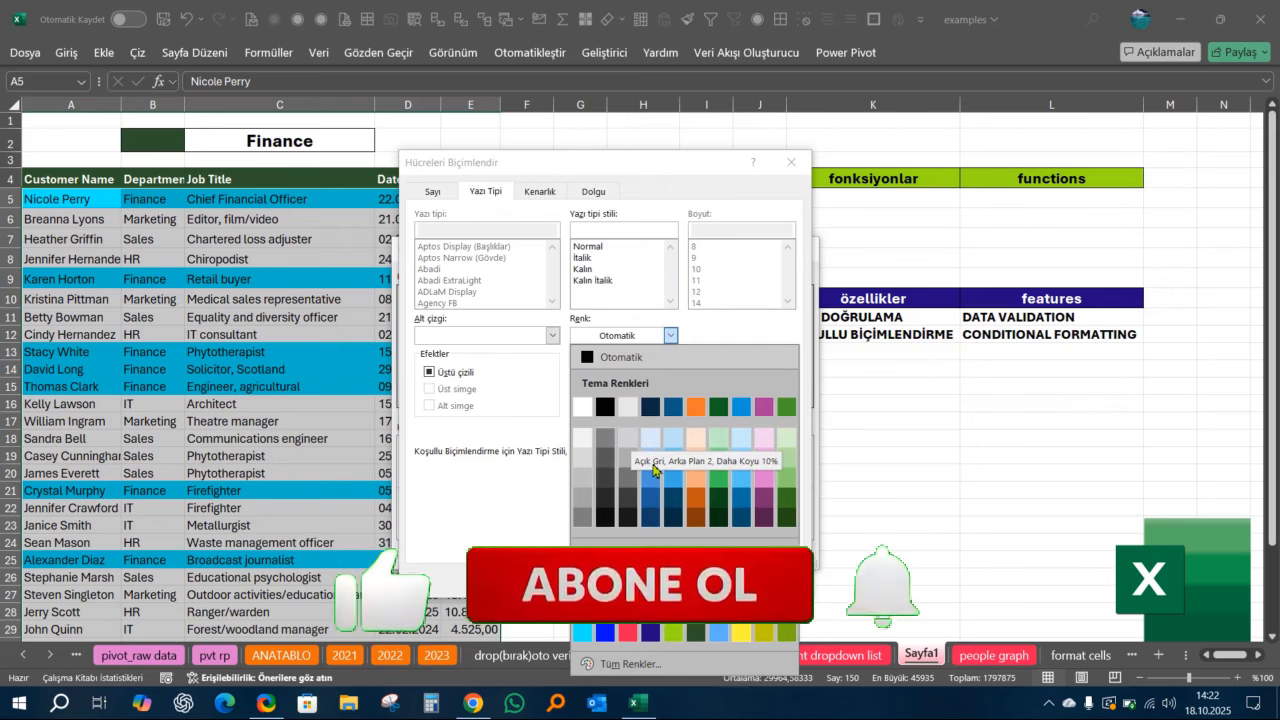
{"action": "left_click", "coordinate": [630, 636]}
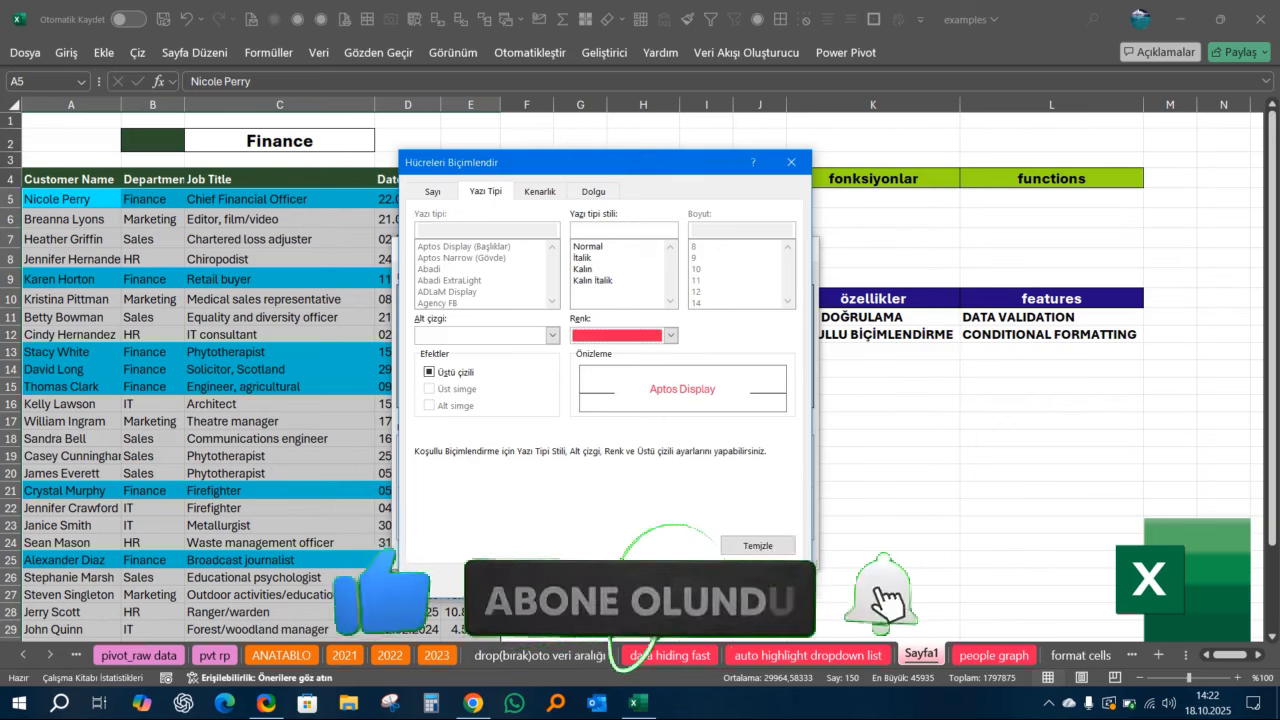
{"action": "left_click", "coordinate": [687, 581]}
{"action": "left_click", "coordinate": [714, 552]}
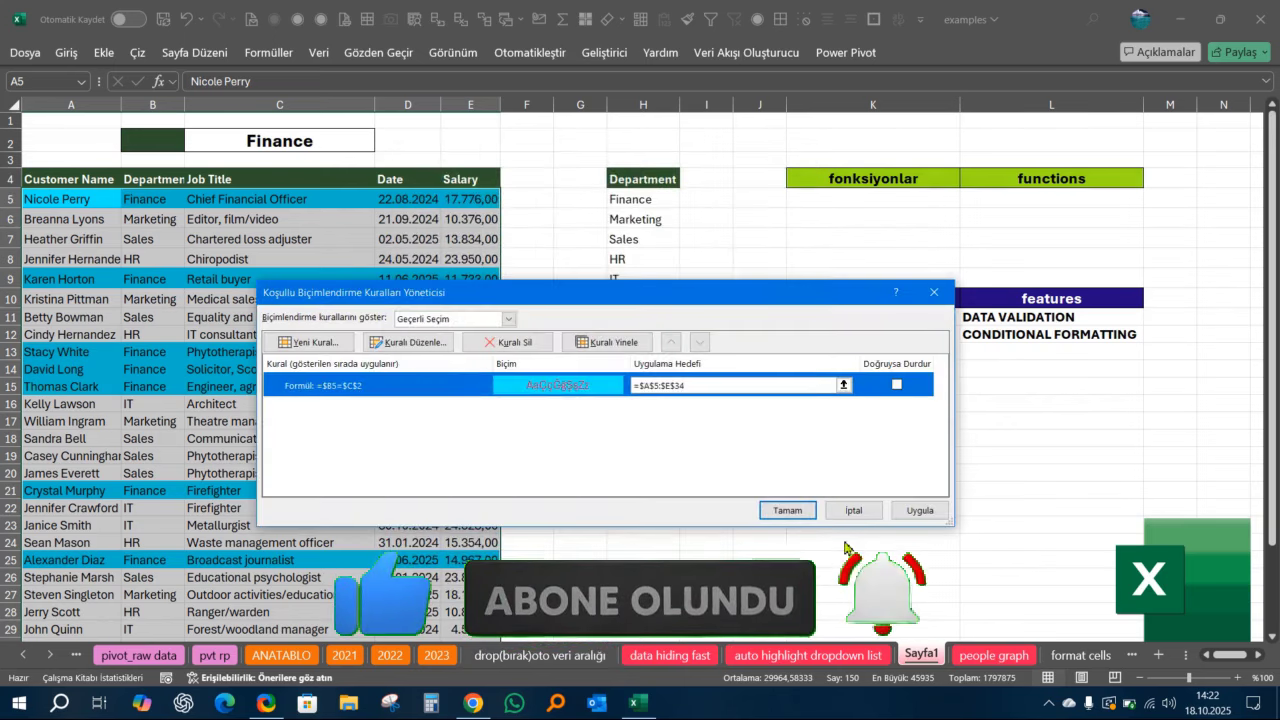
{"action": "left_click", "coordinate": [922, 511]}
{"action": "left_click", "coordinate": [785, 510]}
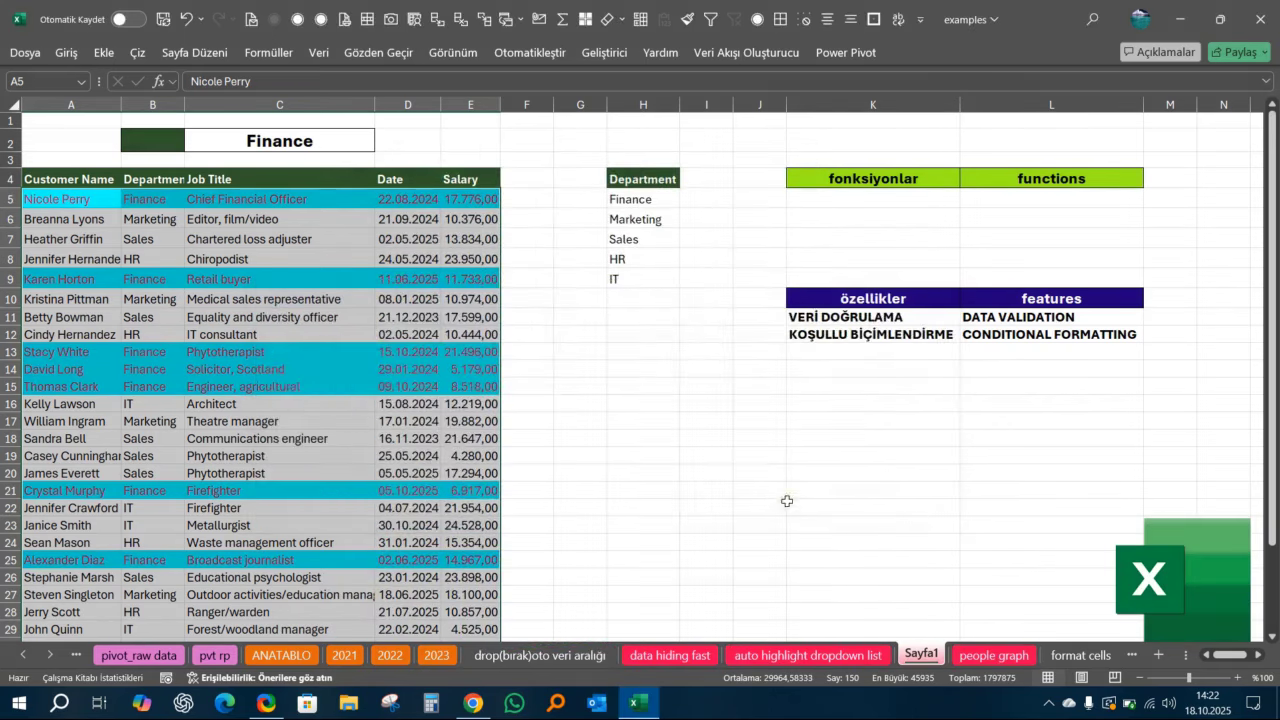
Choose HR from C2's drop-down list and check the font colour and row highlighting in the table.
{"action": "left_click", "coordinate": [335, 318]}
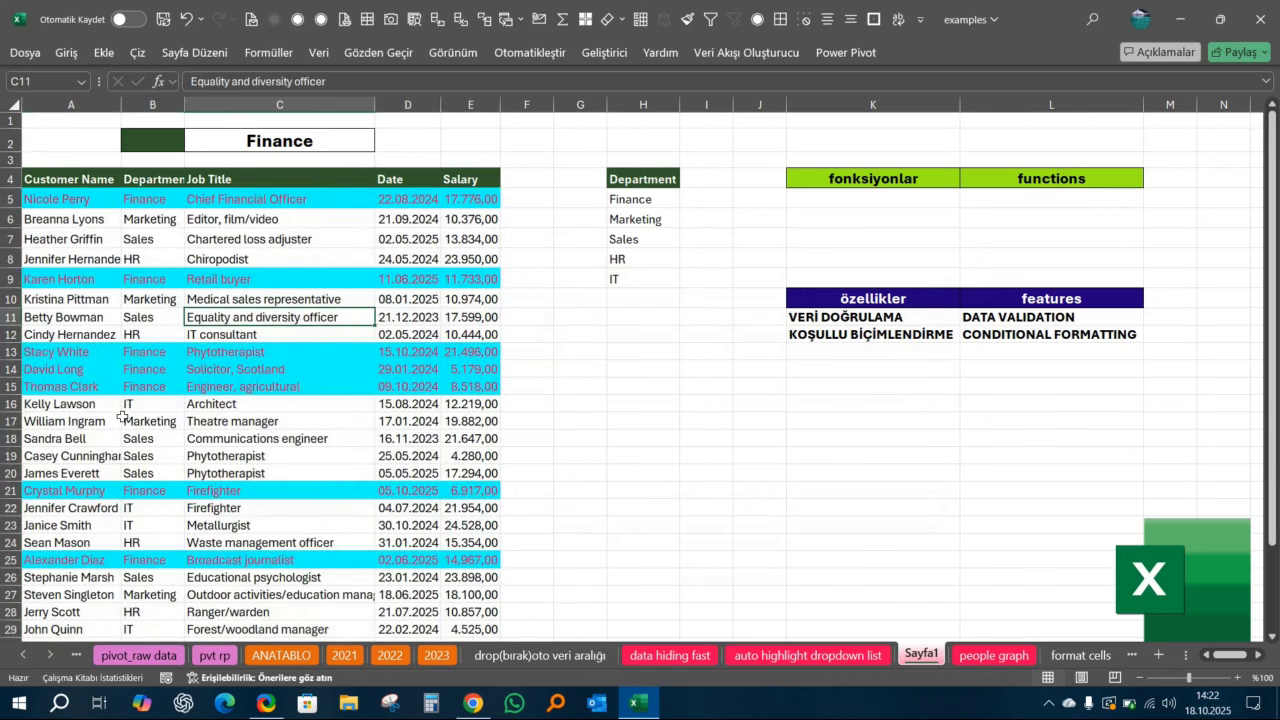
{"action": "left_click_drag", "start_coordinate": [122, 418], "coordinate": [400, 475]}
{"action": "left_click", "coordinate": [306, 351]}
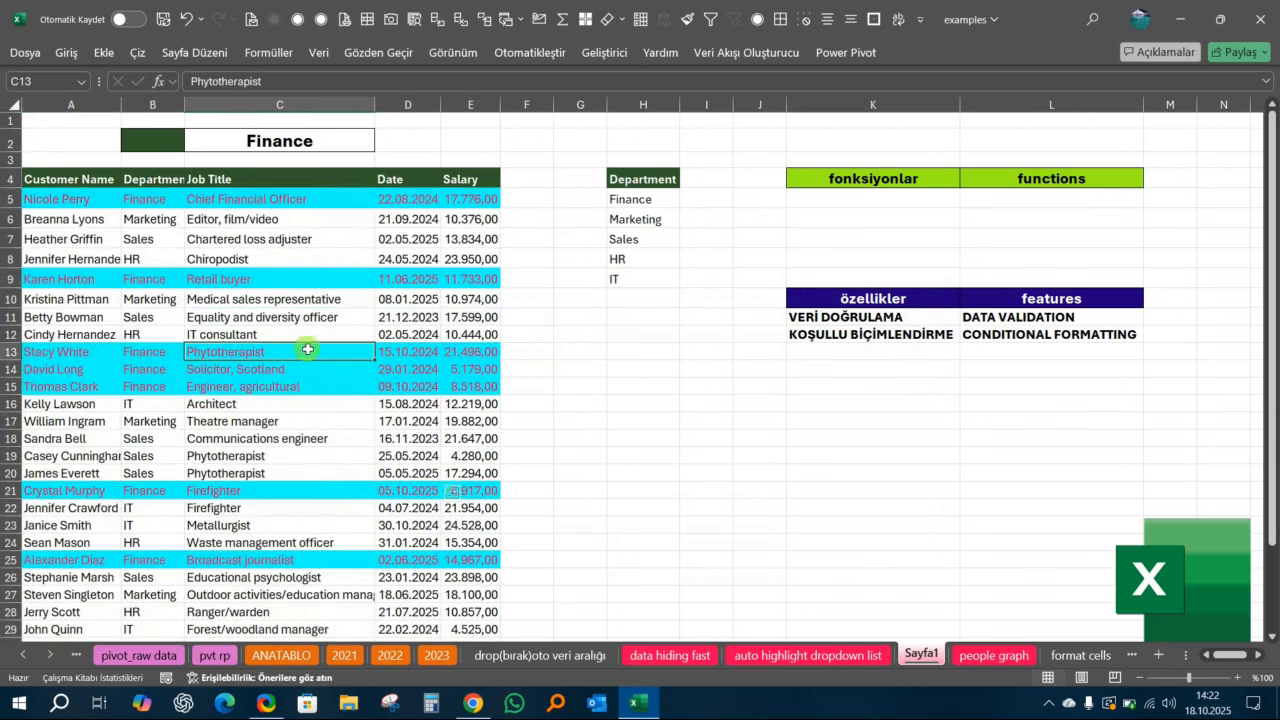
{"action": "left_click", "coordinate": [359, 143]}
{"action": "left_click", "coordinate": [381, 143]}
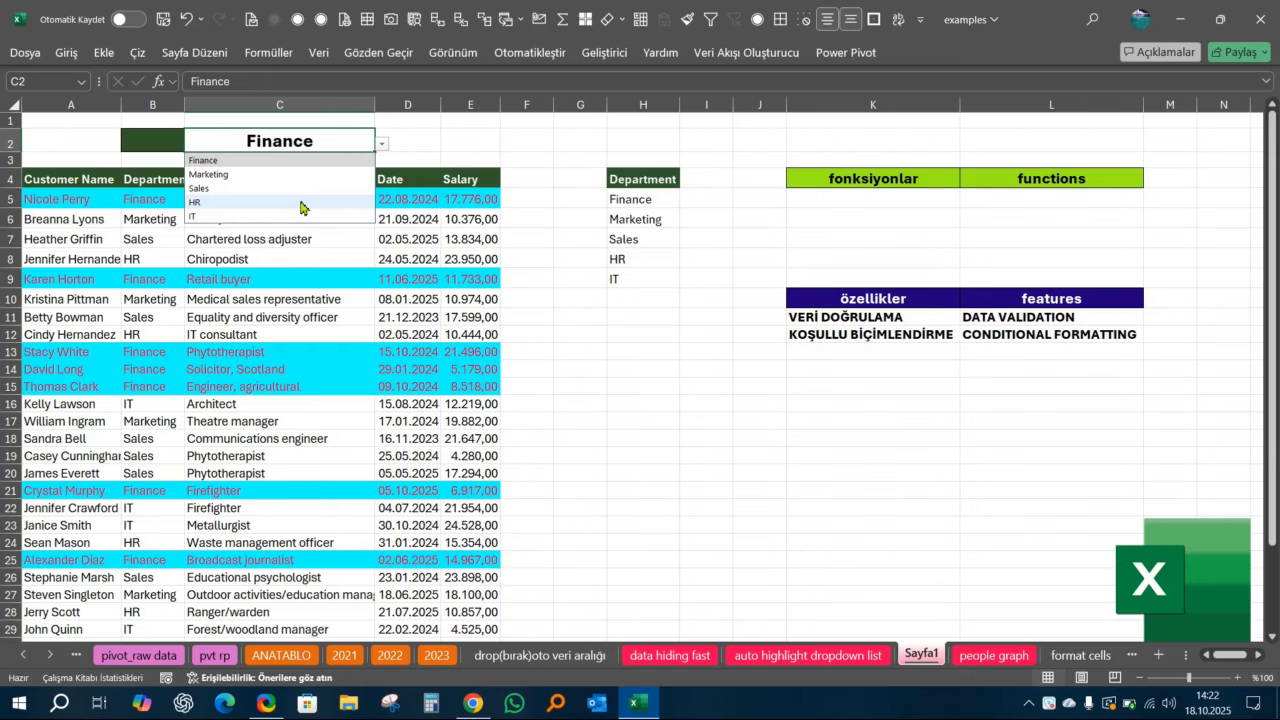
{"action": "left_click", "coordinate": [301, 207]}
{"action": "left_click", "coordinate": [668, 453]}
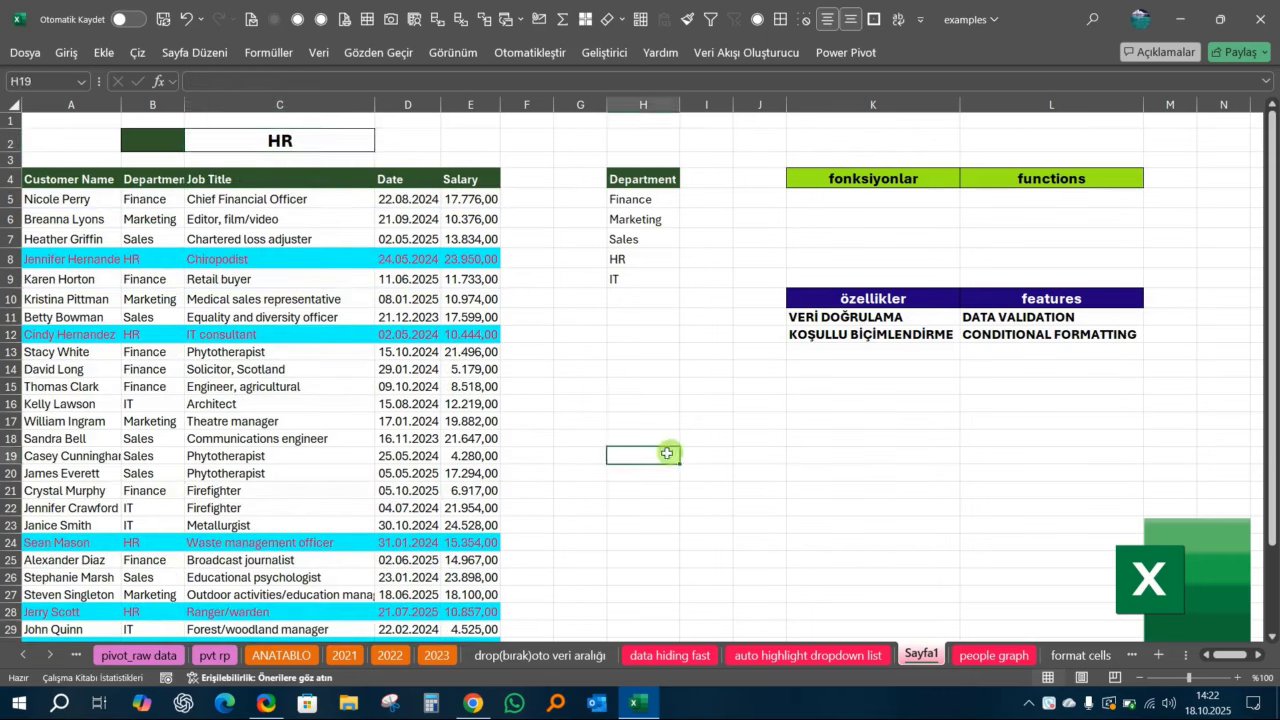